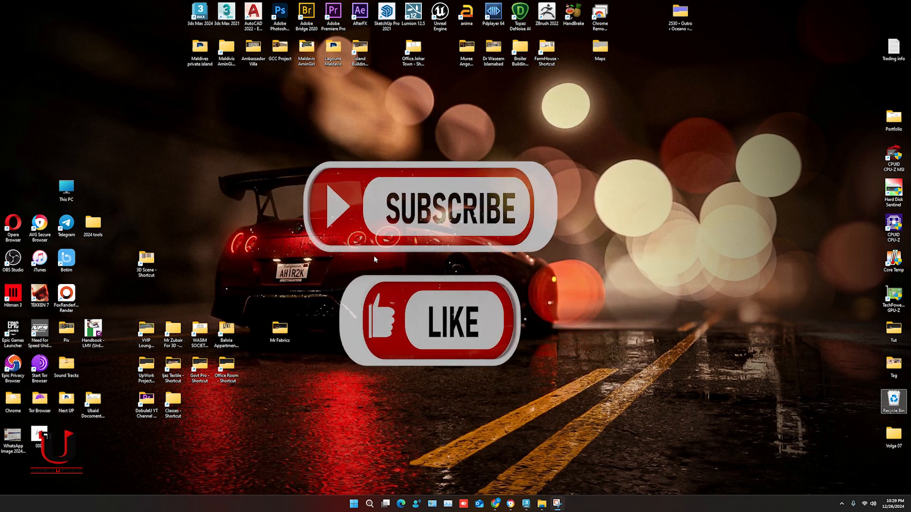
Step: Switch to 3ds Max and show the flagpole in a shaded front view without the grid
{"action": "left_click", "coordinate": [526, 503]}
{"action": "key", "text": "f"}
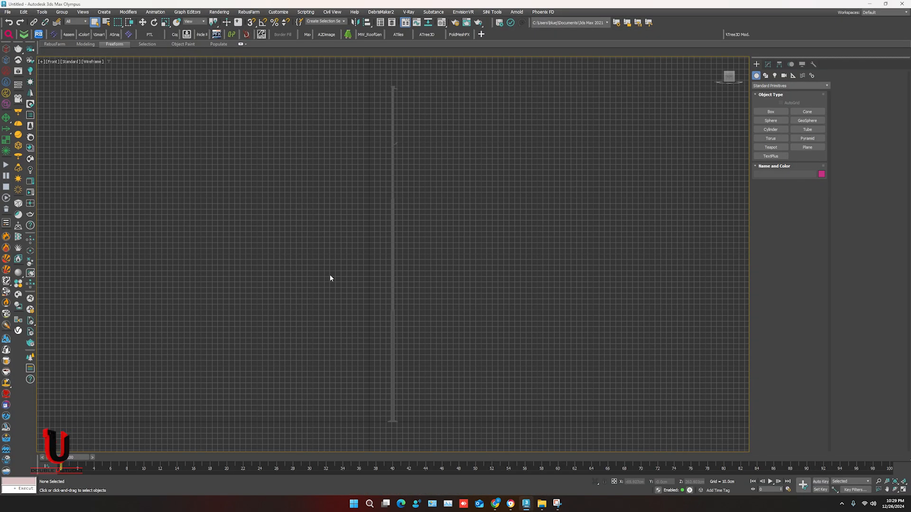
{"action": "key", "text": "g"}
{"action": "key", "text": "F4"}
{"action": "key", "text": "F4"}
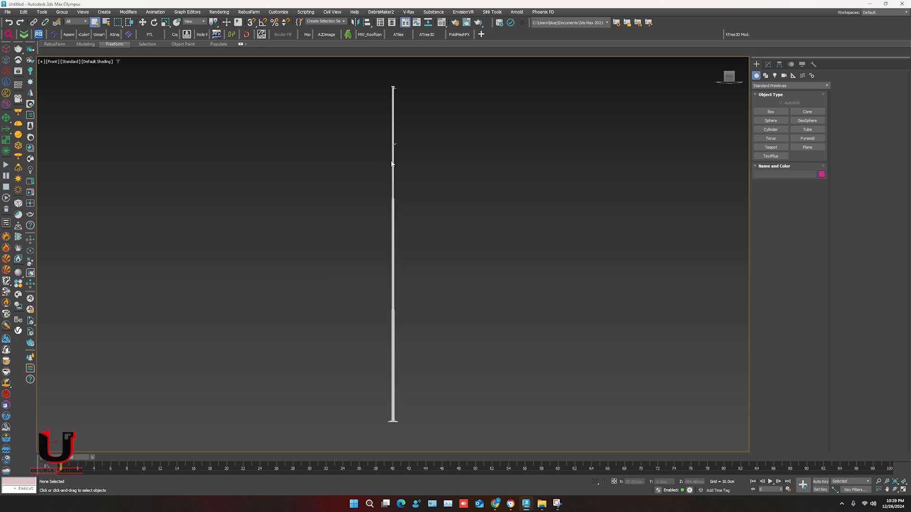
Step: Draw a rectangle spline about 120 cm long and 228 cm wide beside the top of the flagpole
{"action": "scroll", "coordinate": [392, 203], "scroll_direction": "up", "scroll_amount": 5}
{"action": "middle_click_drag", "start_coordinate": [393, 167], "coordinate": [335, 249]}
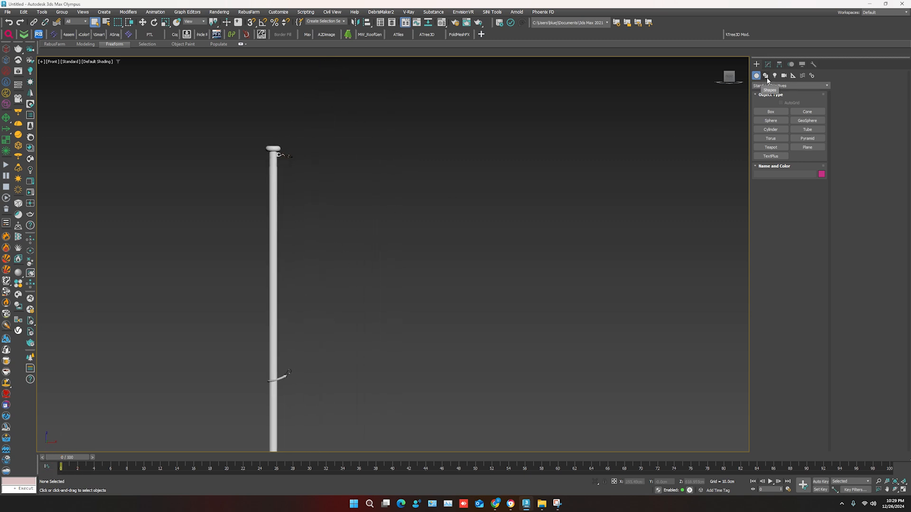
{"action": "left_click", "coordinate": [765, 77]}
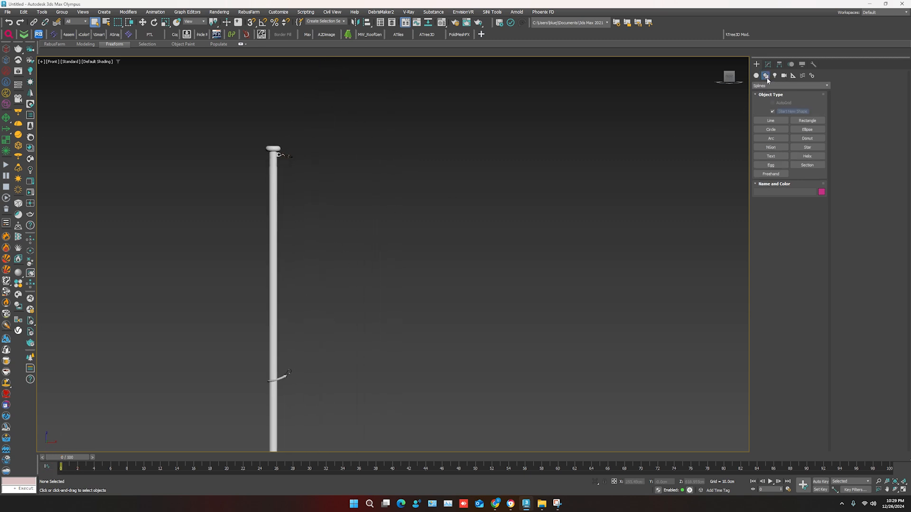
{"action": "left_click", "coordinate": [807, 121]}
{"action": "scroll", "coordinate": [390, 211], "scroll_direction": "down", "scroll_amount": 3}
{"action": "middle_click_drag", "start_coordinate": [396, 214], "coordinate": [294, 225]}
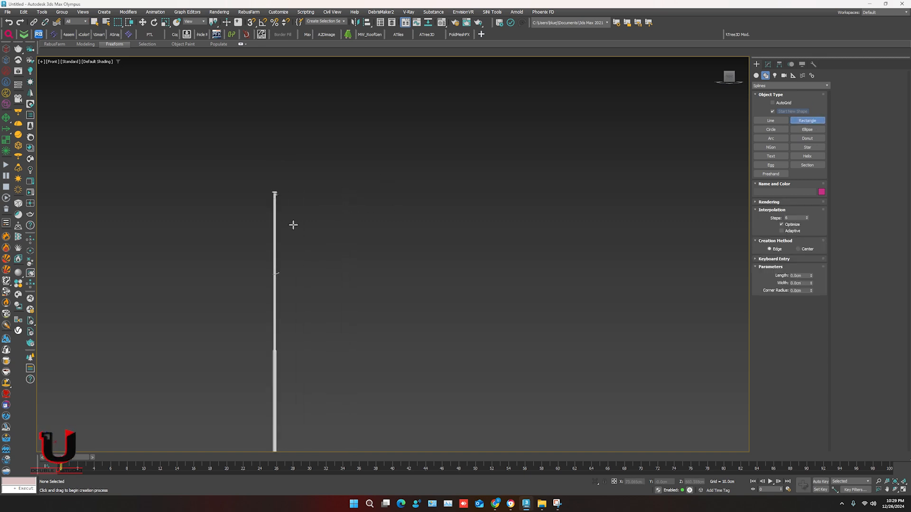
{"action": "scroll", "coordinate": [300, 224], "scroll_direction": "up", "scroll_amount": 2}
{"action": "mouse_move", "coordinate": [264, 180]}
{"action": "left_mouse_down"}
{"action": "mouse_move", "coordinate": [286, 208]}
{"action": "mouse_move", "coordinate": [523, 316]}
{"action": "left_mouse_up"}
{"action": "right_click", "coordinate": [564, 297]}
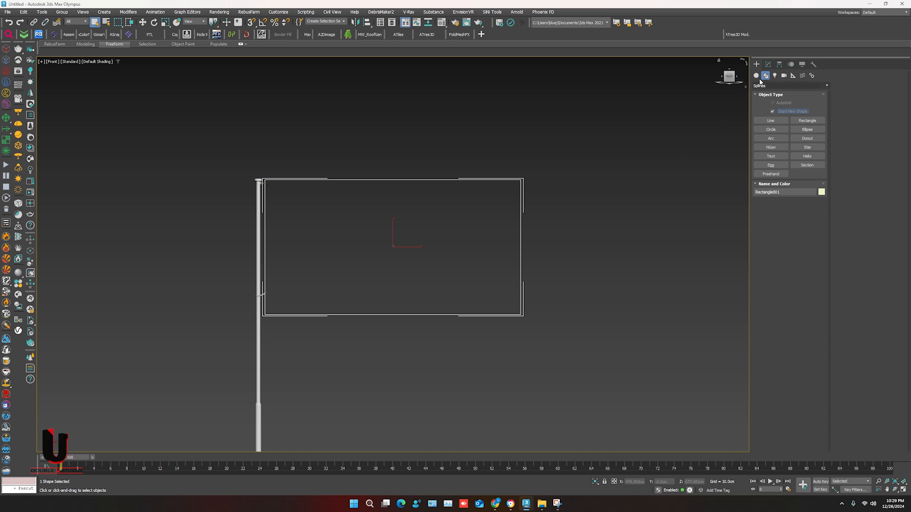
Step: Set the rectangle's length to 100 cm and its width to 200 cm
{"action": "left_click", "coordinate": [767, 64]}
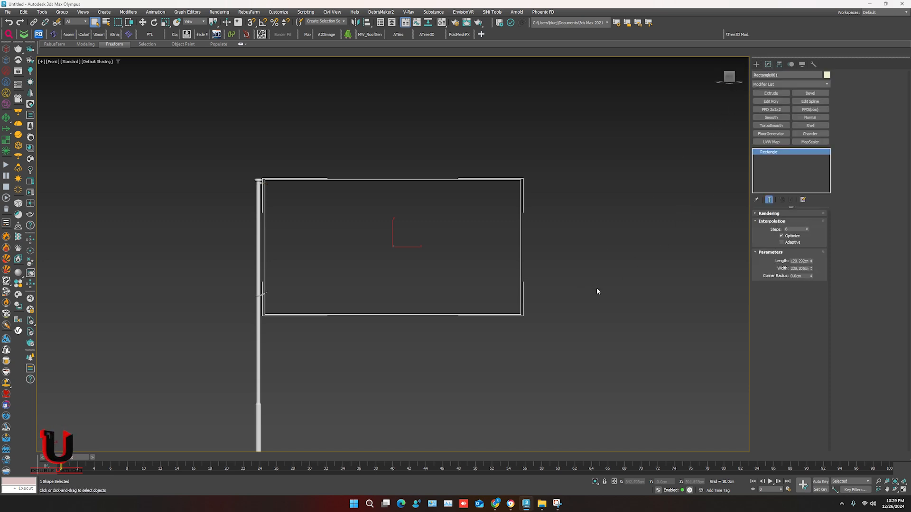
{"action": "double_click", "coordinate": [793, 262]}
{"action": "key", "text": "BackSpace"}
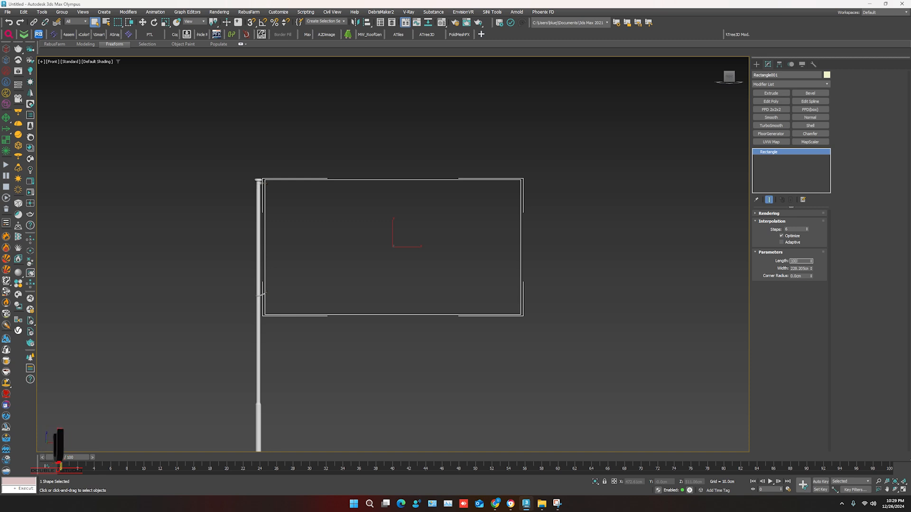
{"action": "type", "text": "100"}
{"action": "key", "text": "Tab"}
{"action": "type", "text": "200"}
{"action": "key", "text": "Return"}
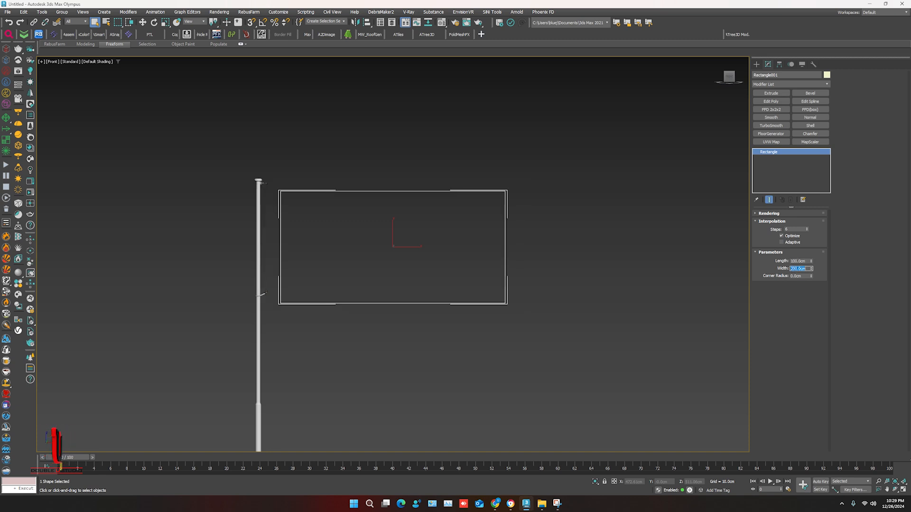
Step: Move the rectangle up against the pole so its pole-side corners meet the upper and lower hooks
{"action": "key", "text": "w"}
{"action": "scroll", "coordinate": [303, 233], "scroll_direction": "up", "scroll_amount": 5}
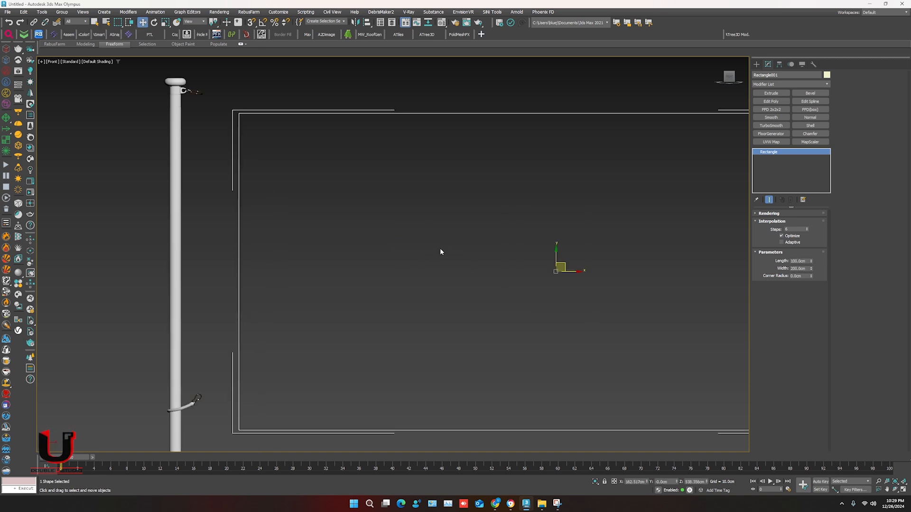
{"action": "left_click_drag", "start_coordinate": [563, 266], "coordinate": [526, 240]}
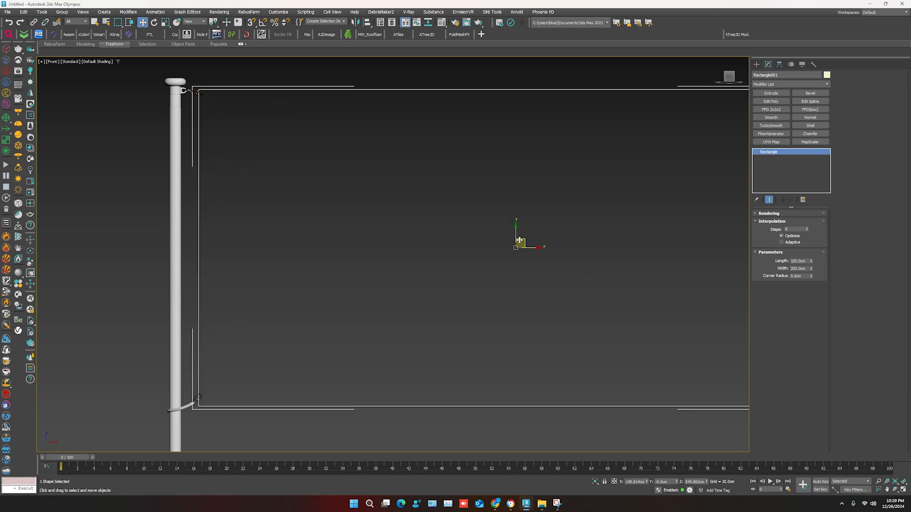
{"action": "scroll", "coordinate": [519, 247], "scroll_direction": "down", "scroll_amount": 5}
{"action": "middle_click_drag", "start_coordinate": [498, 257], "coordinate": [471, 264]}
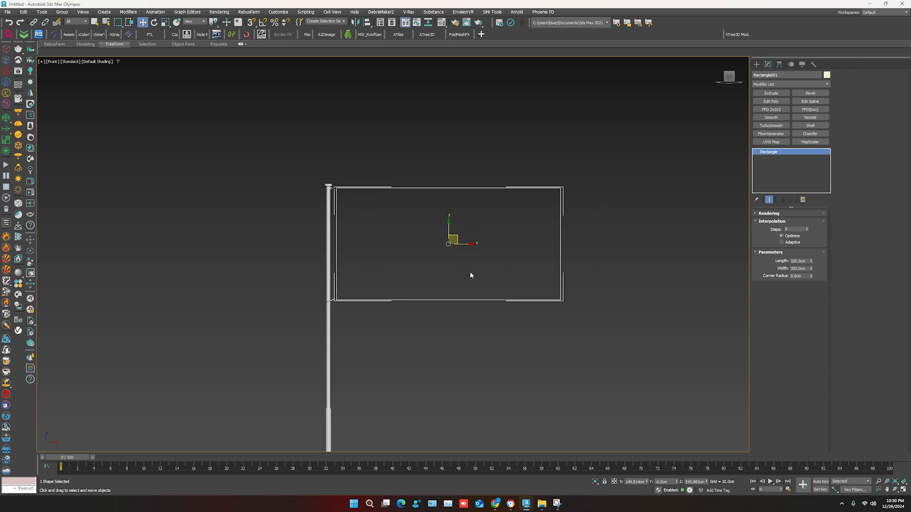
Step: Apply a Garment Maker modifier to the rectangle and display its mesh edges
{"action": "left_click", "coordinate": [782, 83]}
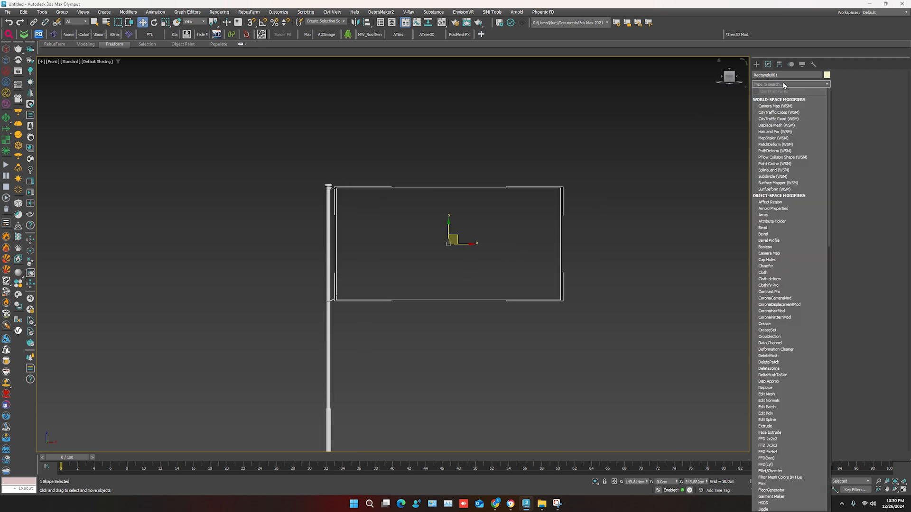
{"action": "type", "text": "g"}
{"action": "left_click", "coordinate": [772, 100]}
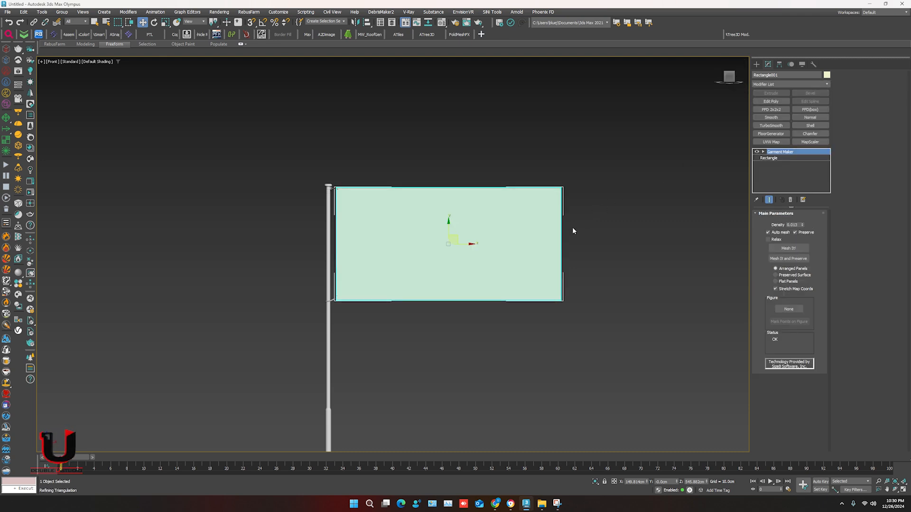
{"action": "key", "text": "F4"}
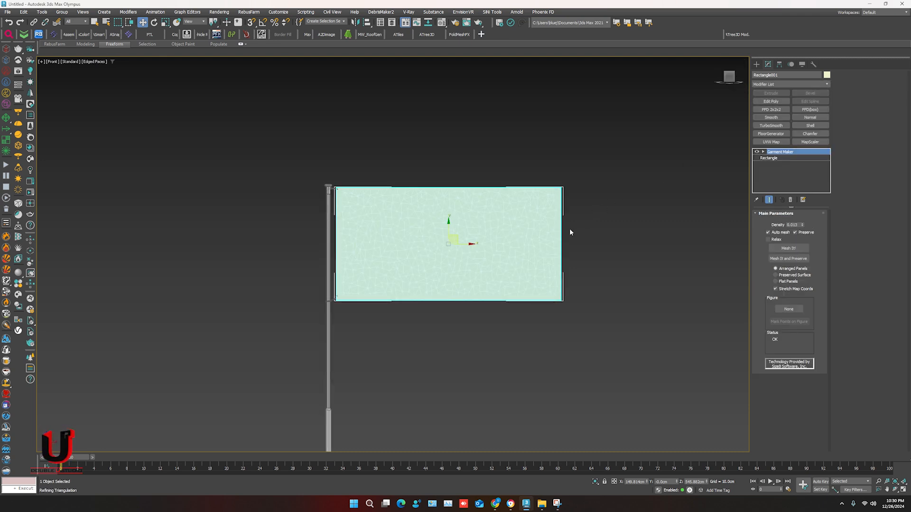
{"action": "scroll", "coordinate": [569, 229], "scroll_direction": "up", "scroll_amount": 2}
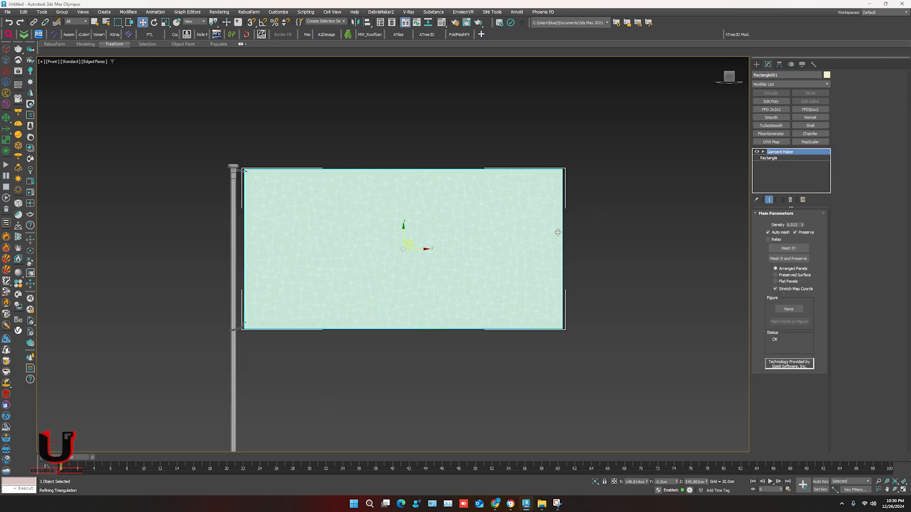
Step: Set the Garment Maker mesh density to 0.02
{"action": "double_click", "coordinate": [799, 224]}
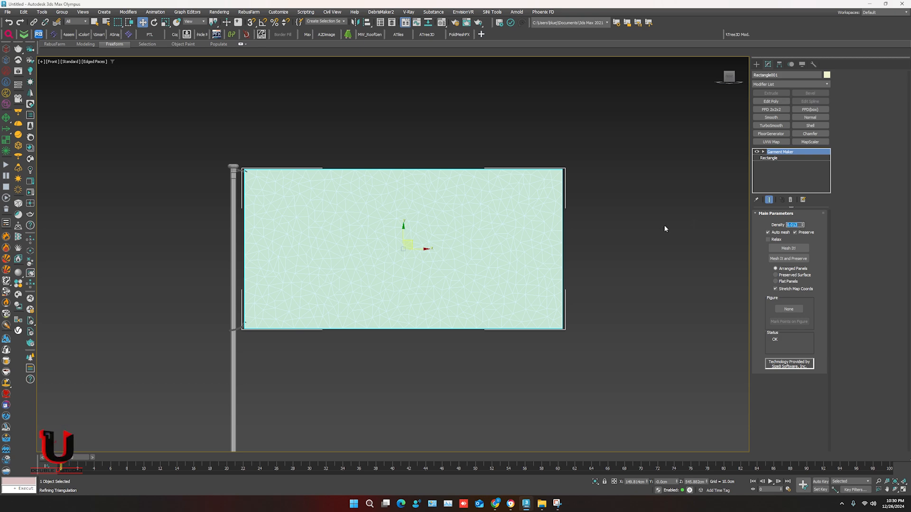
{"action": "key", "text": "BackSpace"}
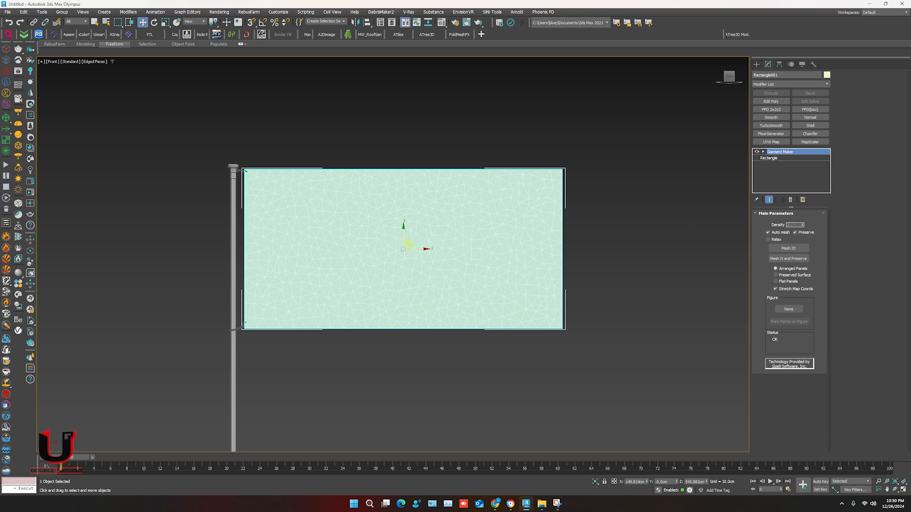
{"action": "type", "text": ".02"}
{"action": "key", "text": "Return"}
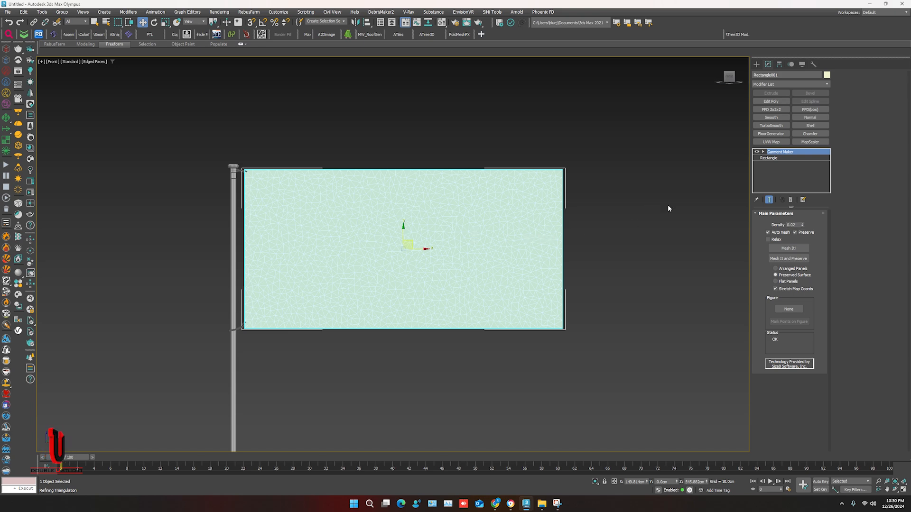
Step: Add a Cloth modifier above Garment Maker on the flag
{"action": "left_click", "coordinate": [772, 84]}
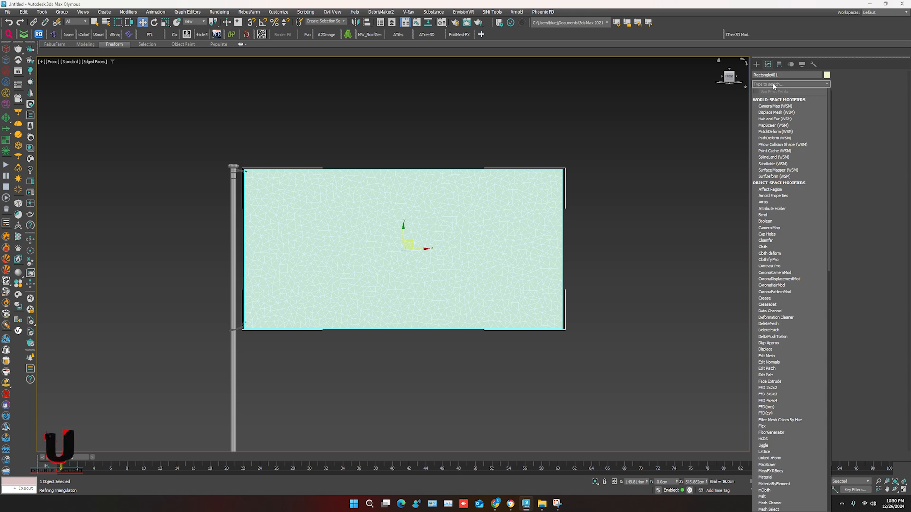
{"action": "type", "text": "c"}
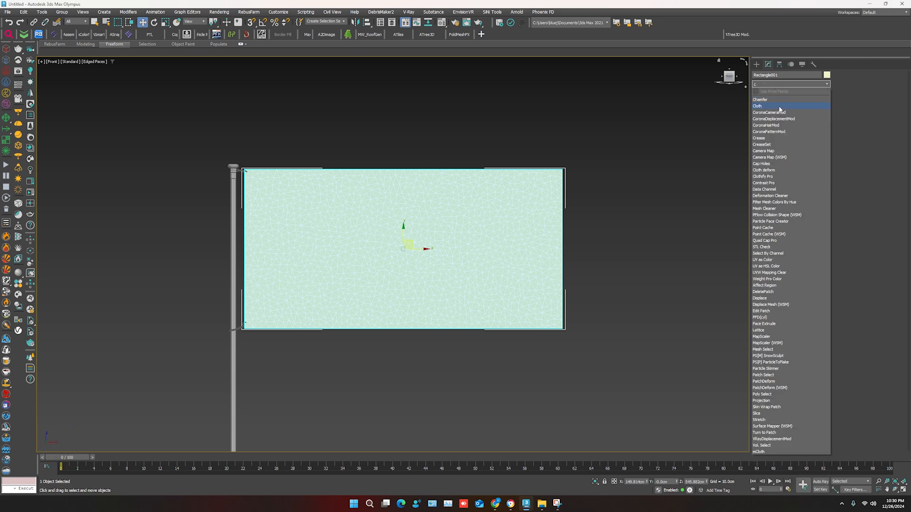
{"action": "left_click", "coordinate": [779, 107]}
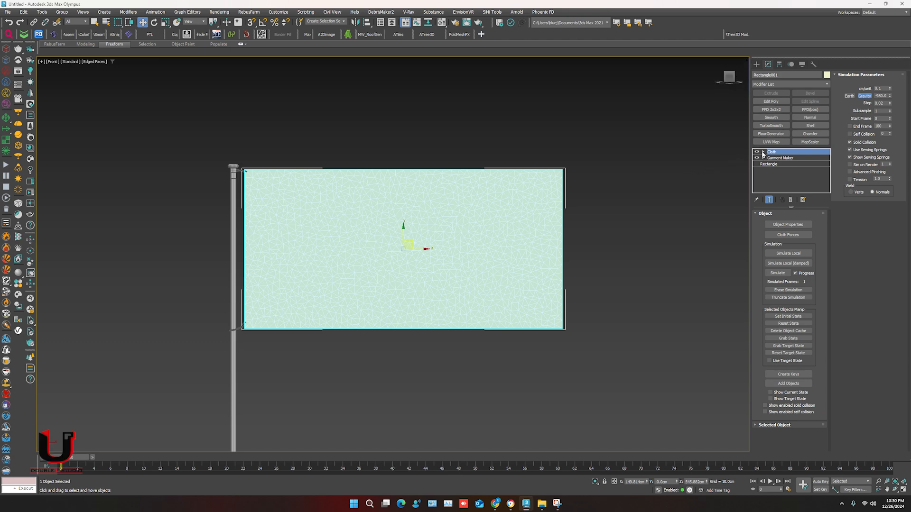
Step: Make a Cloth vertex group from the flag's upper pole-side corner vertex, keeping the default group name
{"action": "double_click", "coordinate": [763, 152]}
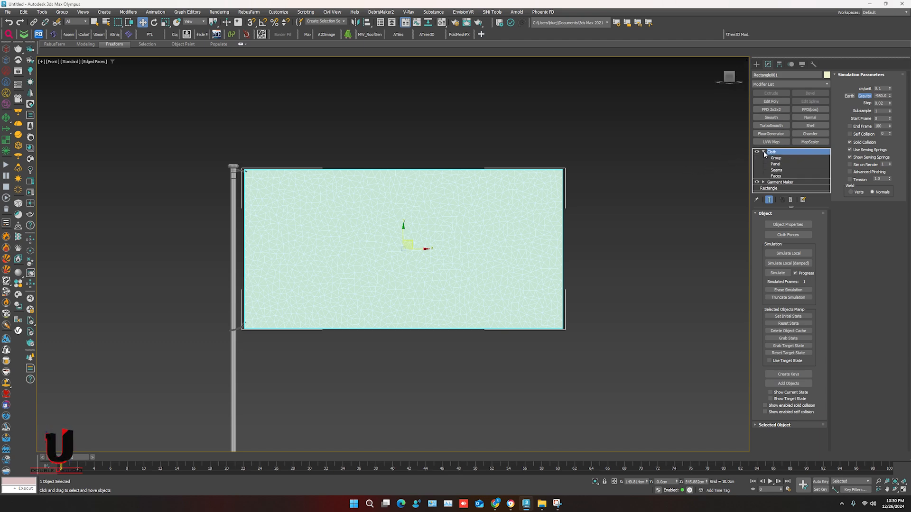
{"action": "left_click", "coordinate": [776, 158]}
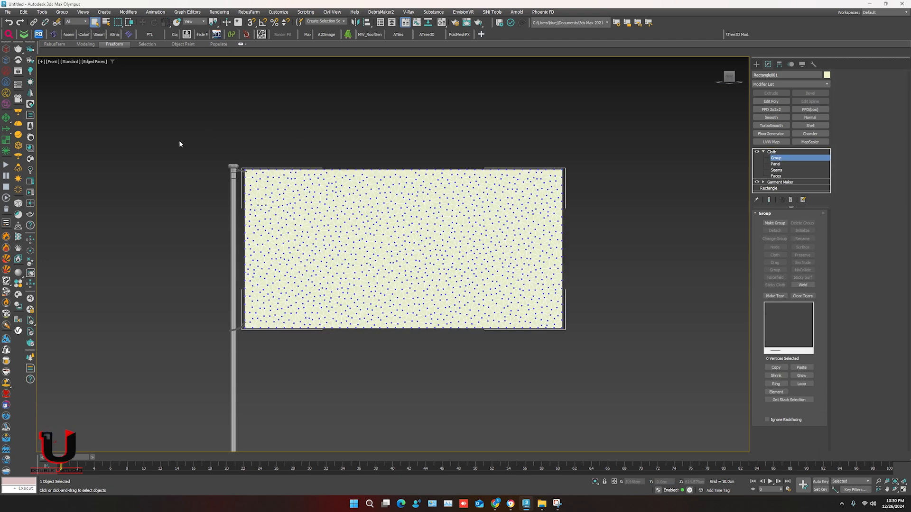
{"action": "scroll", "coordinate": [218, 185], "scroll_direction": "up", "scroll_amount": 2}
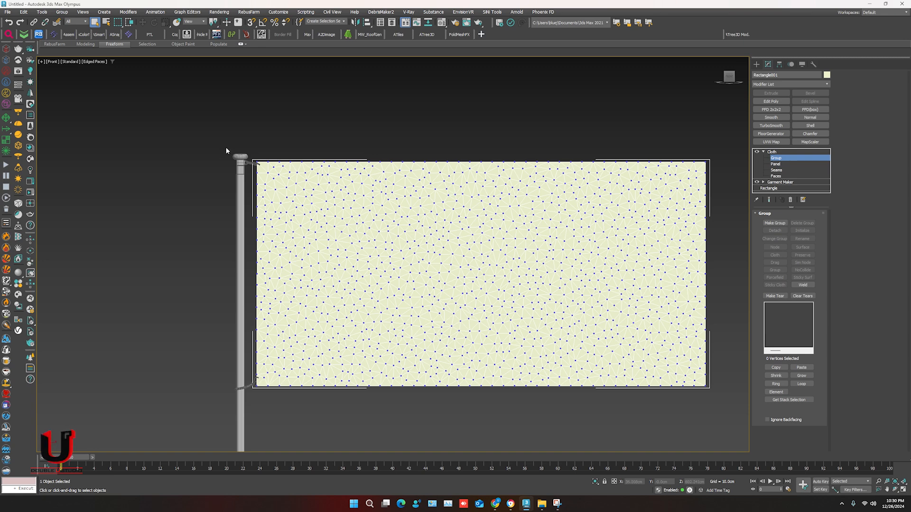
{"action": "middle_click_drag", "start_coordinate": [241, 156], "coordinate": [256, 138]}
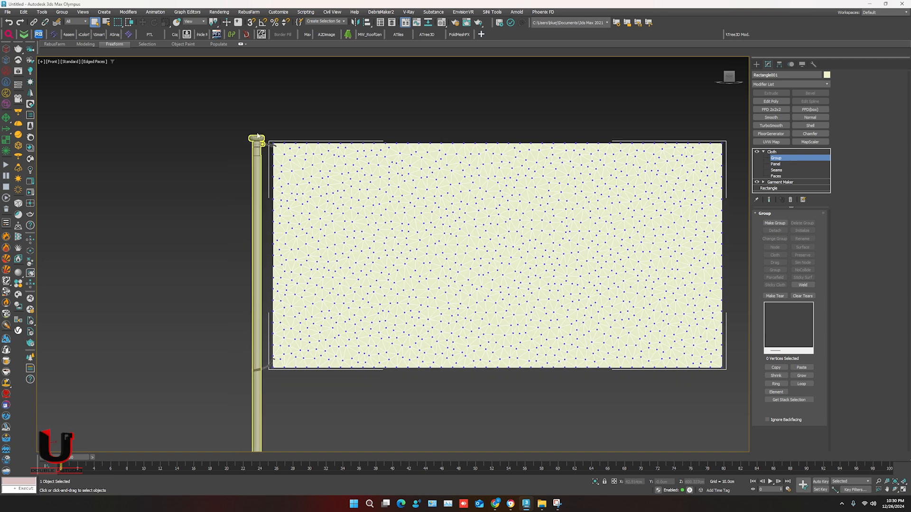
{"action": "left_click", "coordinate": [277, 149]}
{"action": "left_click", "coordinate": [775, 223]}
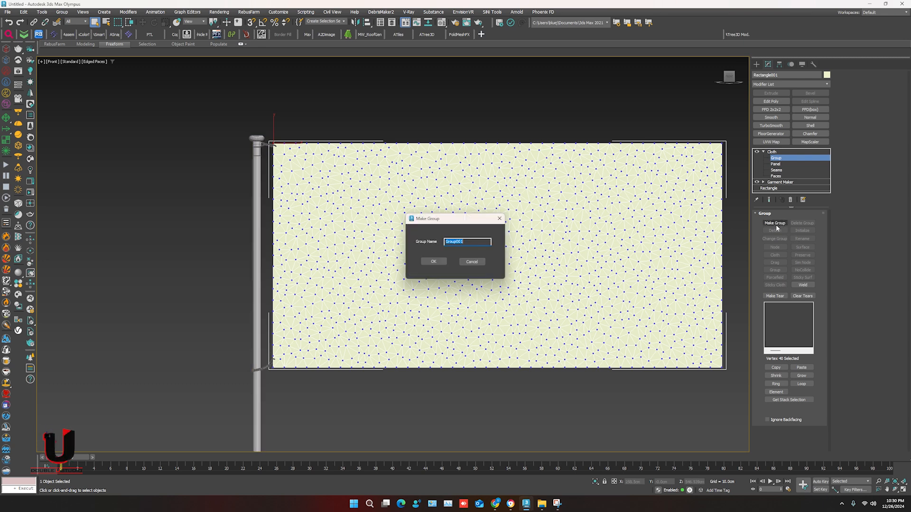
{"action": "left_click", "coordinate": [433, 261]}
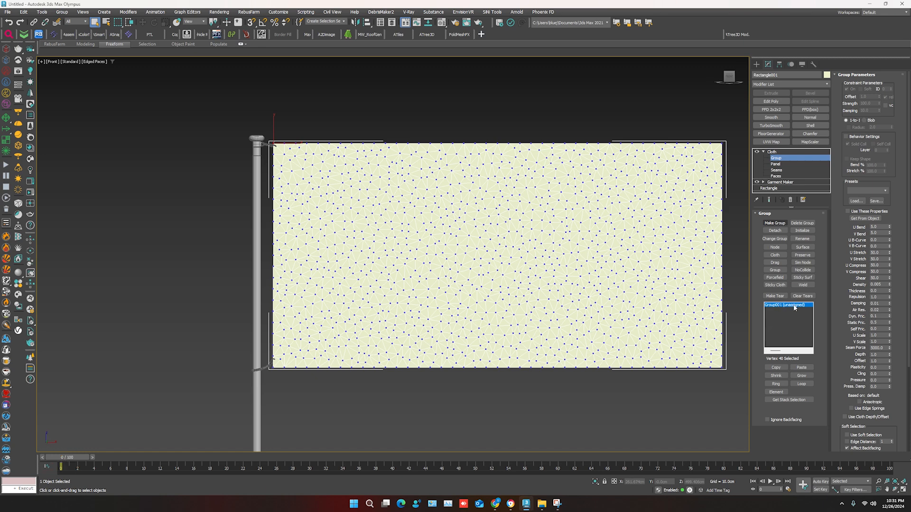
Step: Constrain the upper corner group to the pole's upper hook with a Node constraint
{"action": "left_click", "coordinate": [773, 248]}
{"action": "scroll", "coordinate": [267, 146], "scroll_direction": "up", "scroll_amount": 6}
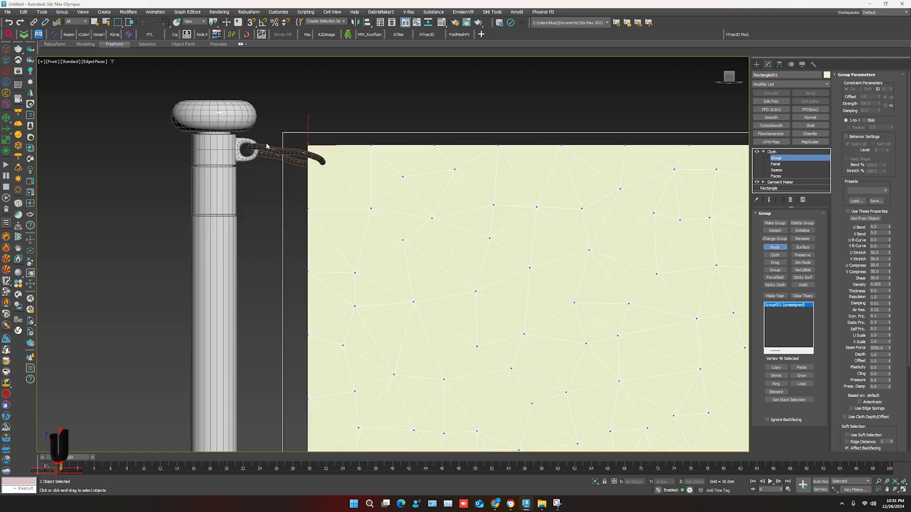
{"action": "left_click", "coordinate": [271, 150]}
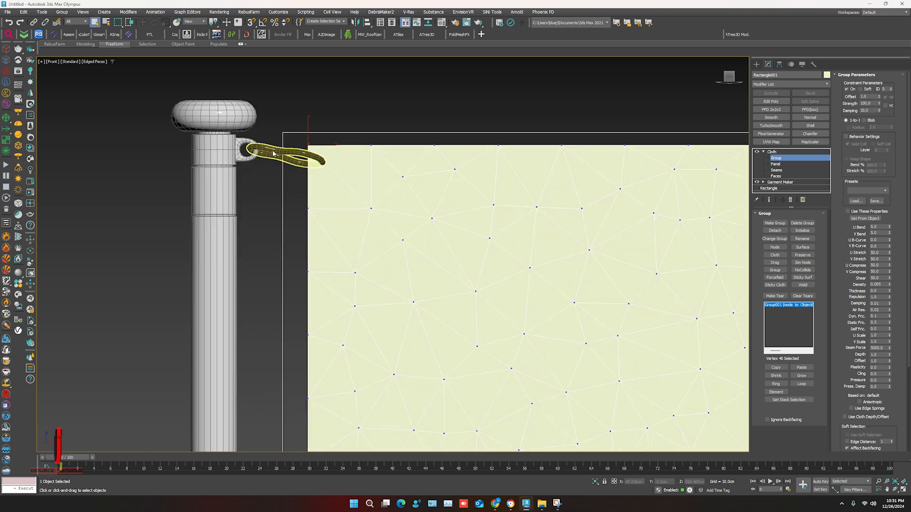
Step: Make a second vertex group from the flag's lower pole-side corner vertex and Node-constrain it to the lower rope hook
{"action": "scroll", "coordinate": [273, 152], "scroll_direction": "down", "scroll_amount": 8}
{"action": "scroll", "coordinate": [245, 230], "scroll_direction": "up", "scroll_amount": 4}
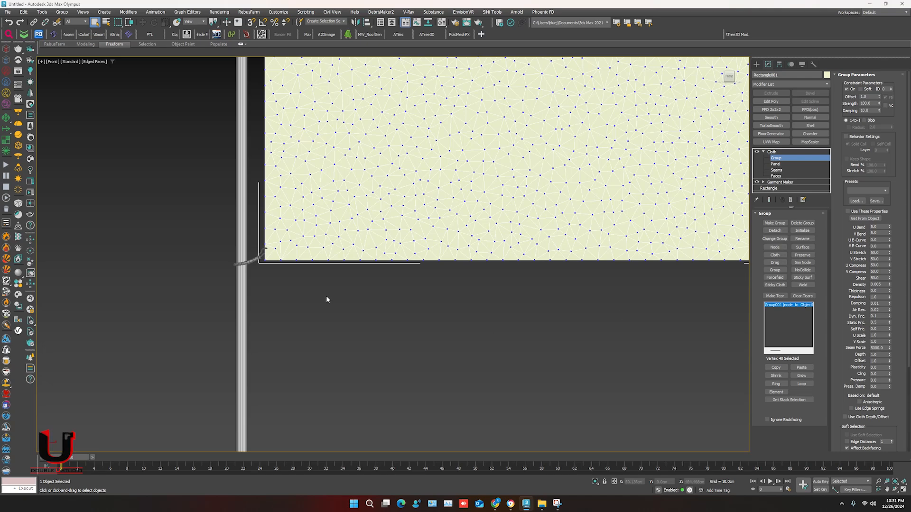
{"action": "scroll", "coordinate": [308, 274], "scroll_direction": "up", "scroll_amount": 5}
{"action": "left_click_drag", "start_coordinate": [268, 240], "coordinate": [269, 239]}
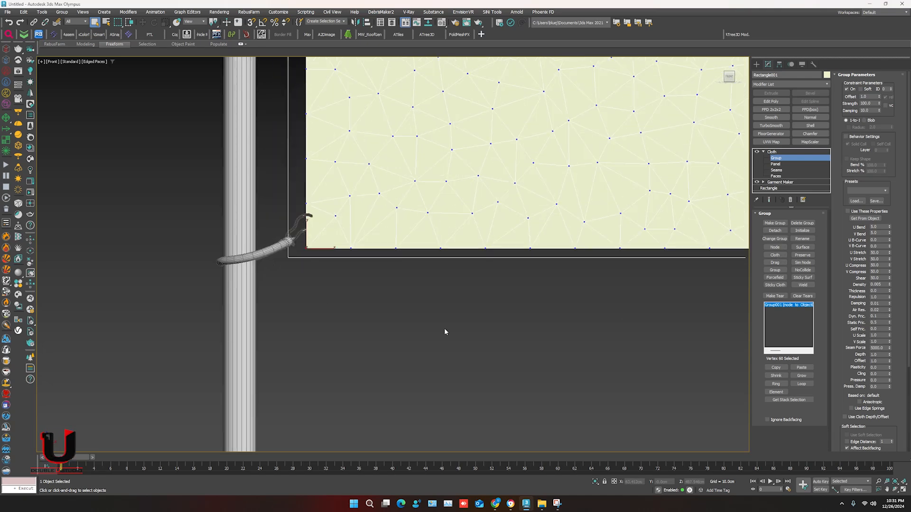
{"action": "left_click", "coordinate": [774, 223]}
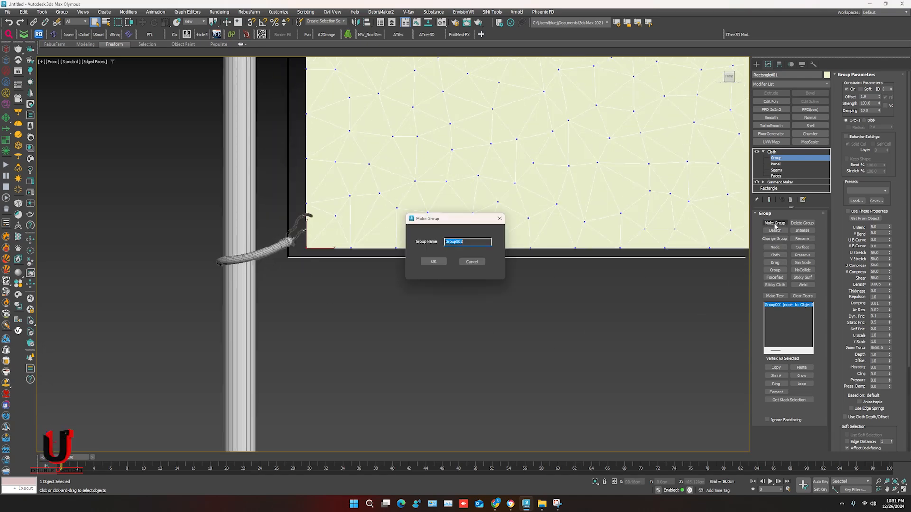
{"action": "left_click", "coordinate": [431, 260]}
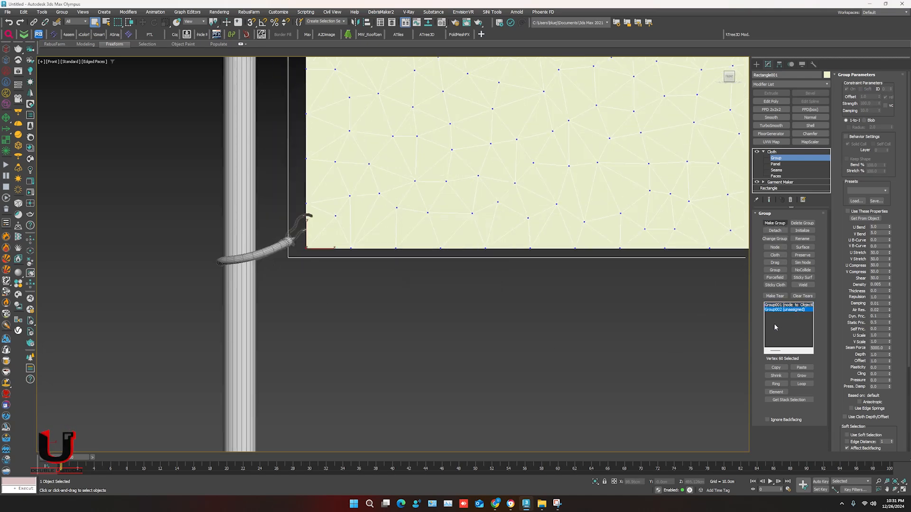
{"action": "left_click", "coordinate": [774, 247]}
{"action": "left_click", "coordinate": [293, 230]}
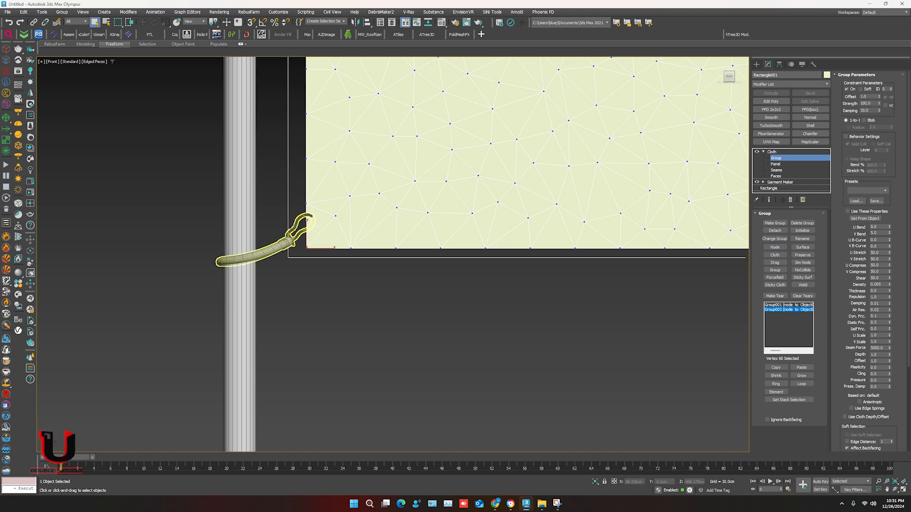
Step: Return from the group level to the Cloth modifier's main level and switch to the Perspective view
{"action": "right_click", "coordinate": [297, 323]}
{"action": "left_click", "coordinate": [772, 152]}
{"action": "scroll", "coordinate": [462, 301], "scroll_direction": "down", "scroll_amount": 8}
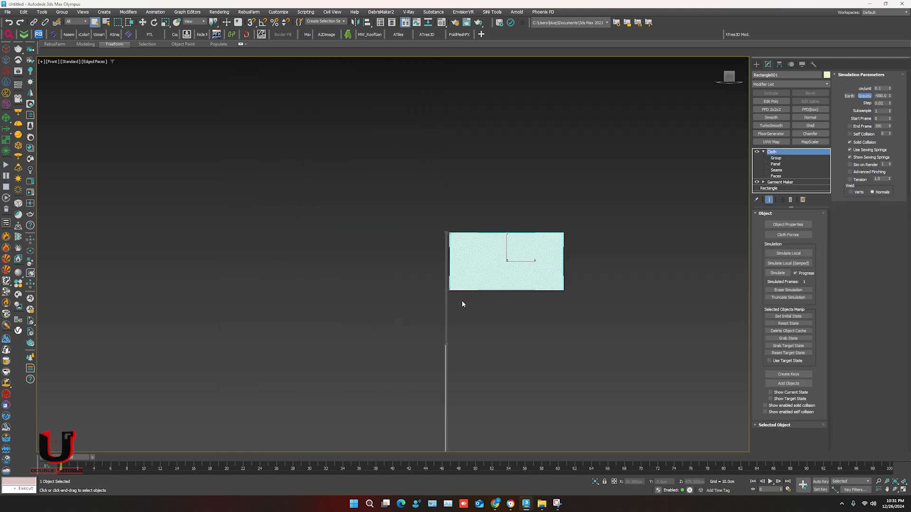
{"action": "key", "text": "p"}
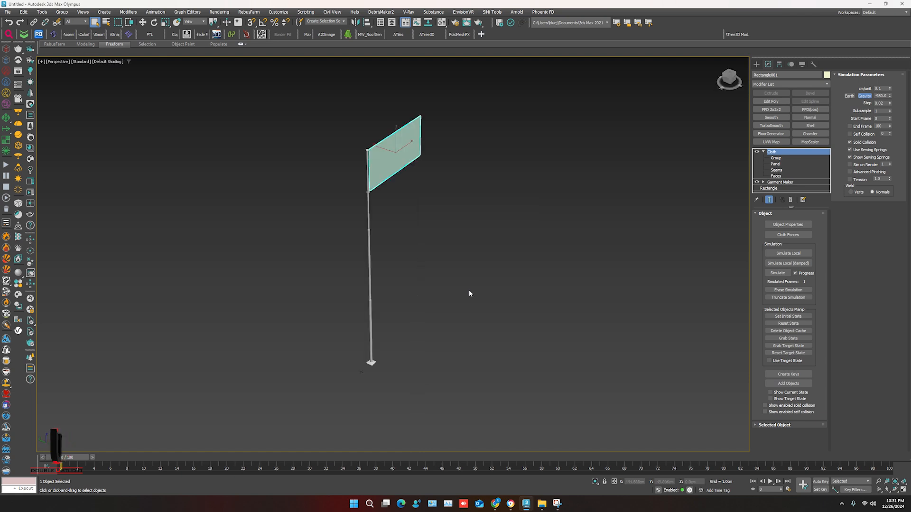
{"action": "middle_click_drag", "start_coordinate": [424, 260], "coordinate": [433, 272]}
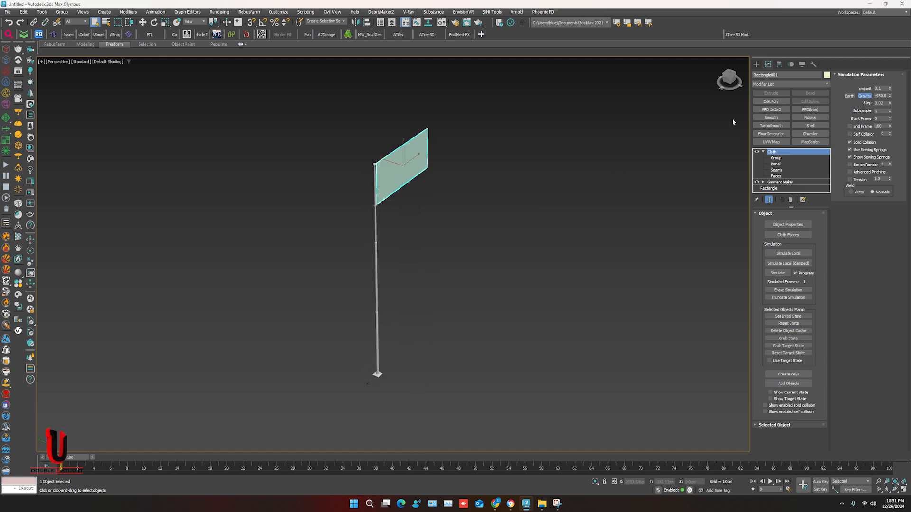
Step: Create a Wind space warp near the base of the flagpole
{"action": "left_click", "coordinate": [756, 65]}
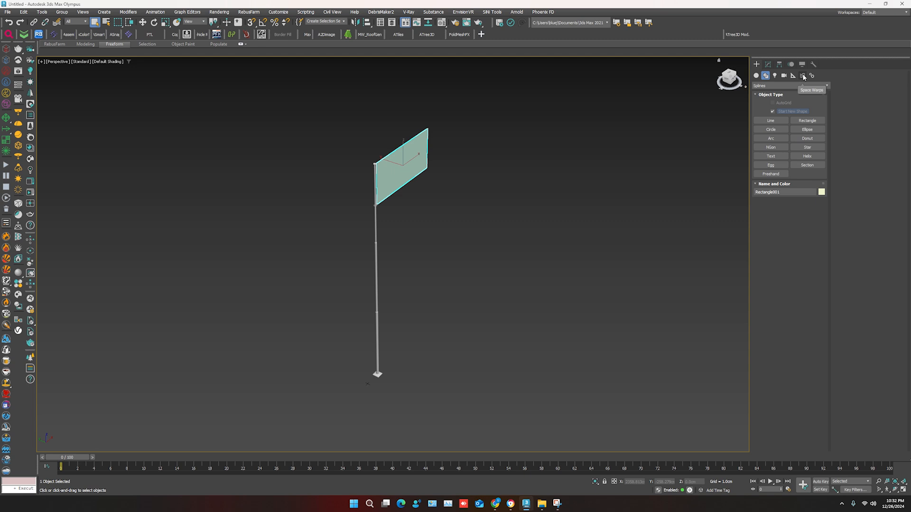
{"action": "left_click", "coordinate": [803, 76]}
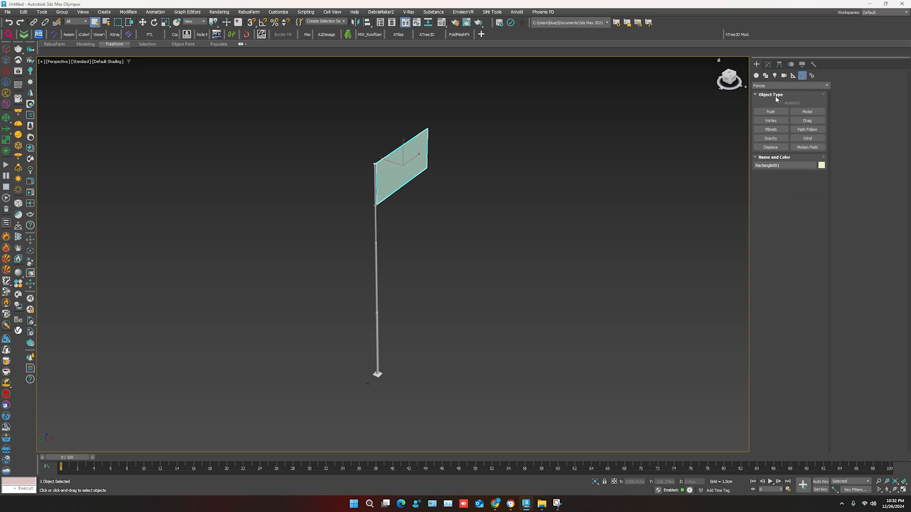
{"action": "left_click", "coordinate": [807, 138]}
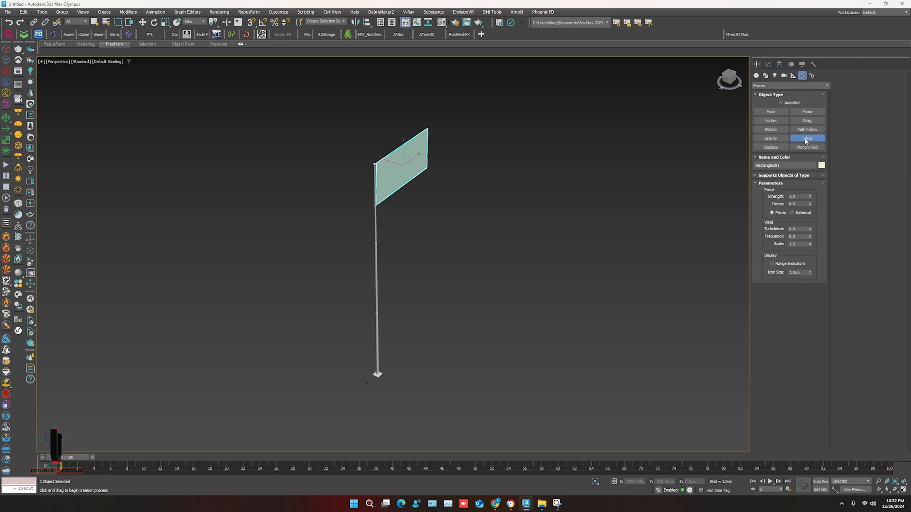
{"action": "scroll", "coordinate": [554, 189], "scroll_direction": "down", "scroll_amount": 3}
{"action": "scroll", "coordinate": [462, 272], "scroll_direction": "up", "scroll_amount": 1}
{"action": "left_click_drag", "start_coordinate": [442, 269], "coordinate": [453, 340]}
{"action": "right_click", "coordinate": [423, 281]}
Step: Raise the Wind to just below flag height behind the pole, and rotate it to blow along the flag's length
{"action": "middle_click_drag", "start_coordinate": [423, 281], "coordinate": [390, 287]}
{"action": "key", "text": "a"}
{"action": "key", "text": "w"}
{"action": "left_click_drag", "start_coordinate": [383, 291], "coordinate": [412, 181]}
{"action": "key", "text": "e"}
{"action": "key", "text": "w"}
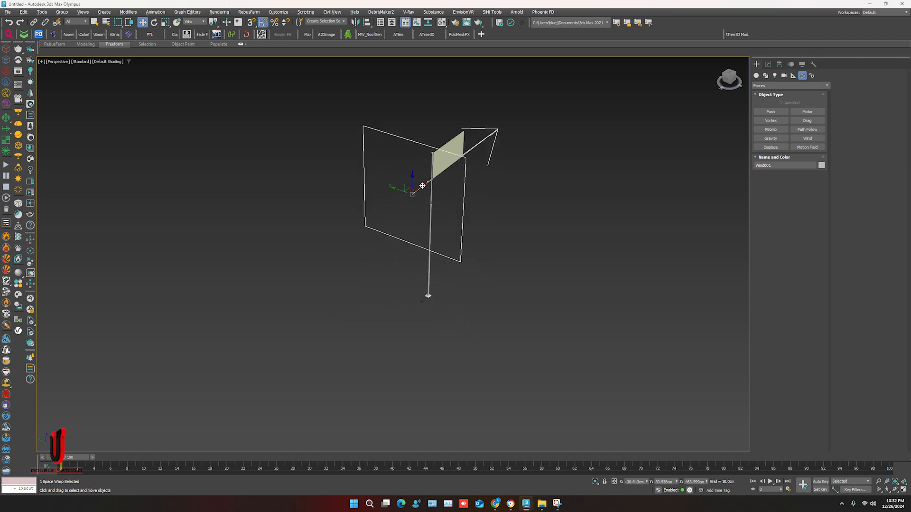
Step: Adjust the Wind's force strength and set its turbulence to 0.3
{"action": "middle_click_drag", "start_coordinate": [422, 186], "coordinate": [378, 175], "text": "alt"}
{"action": "scroll", "coordinate": [417, 154], "scroll_direction": "up", "scroll_amount": 3}
{"action": "middle_click_drag", "start_coordinate": [426, 146], "coordinate": [407, 262]}
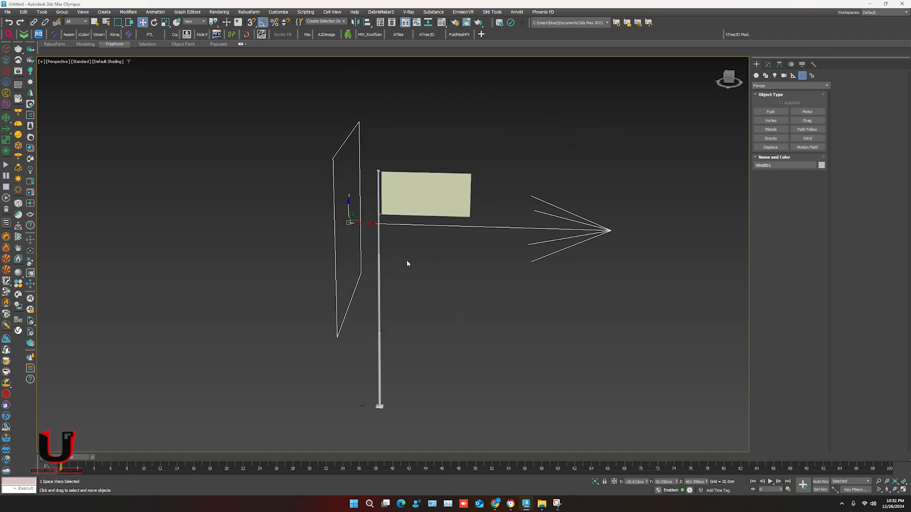
{"action": "left_click", "coordinate": [768, 64]}
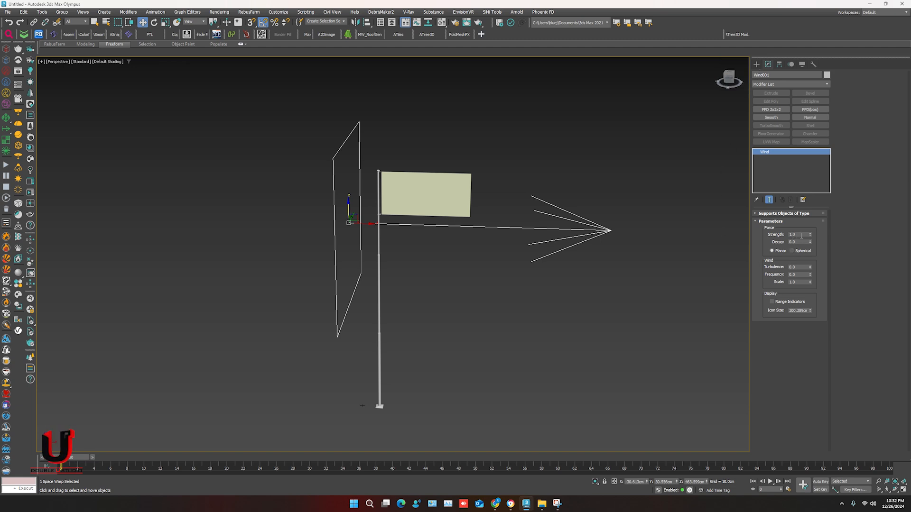
{"action": "double_click", "coordinate": [801, 235]}
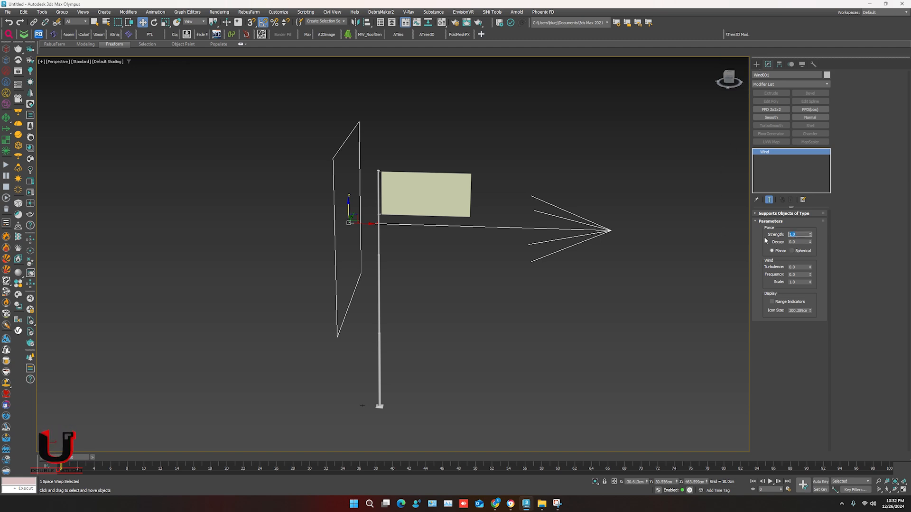
{"action": "double_click", "coordinate": [792, 267]}
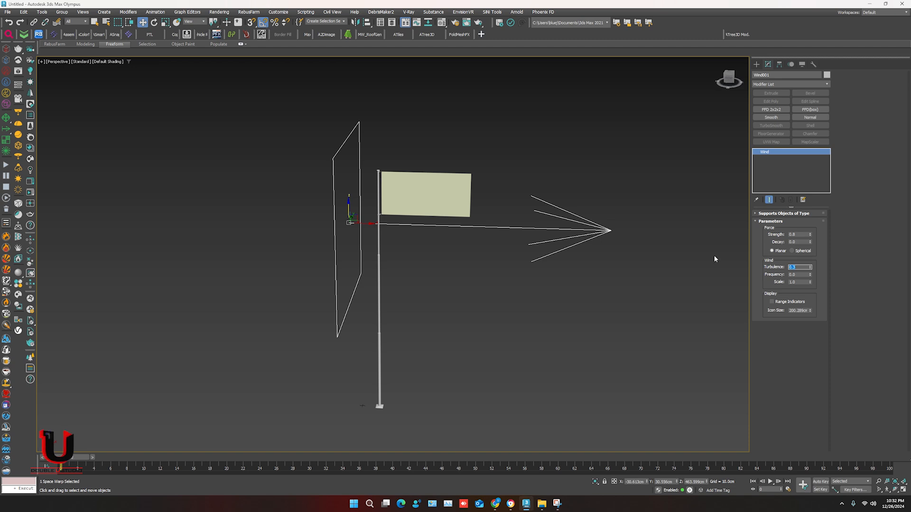
Step: Assign the material with the flag_ru.jpg bitmap to the flag
{"action": "middle_click_drag", "start_coordinate": [498, 286], "coordinate": [502, 278], "text": "alt"}
{"action": "left_click", "coordinate": [493, 284]}
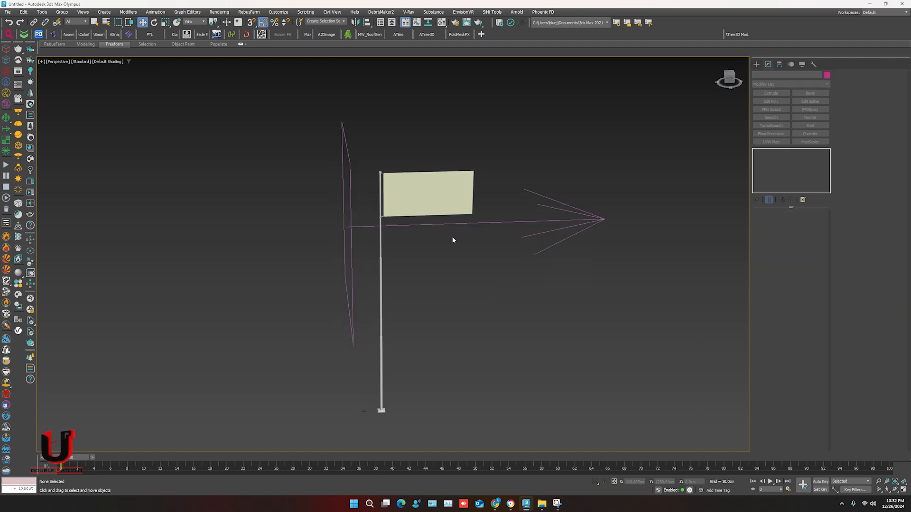
{"action": "left_click", "coordinate": [431, 203]}
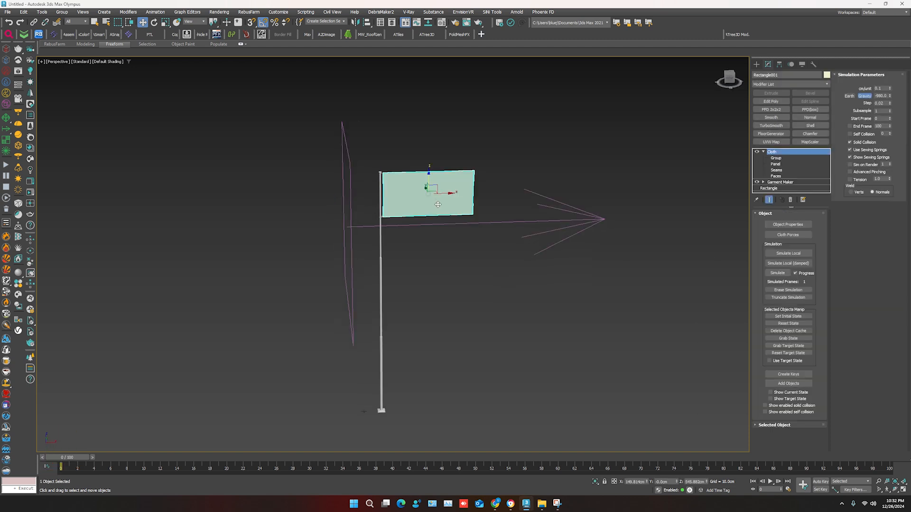
{"action": "scroll", "coordinate": [437, 205], "scroll_direction": "up", "scroll_amount": 2}
{"action": "scroll", "coordinate": [427, 206], "scroll_direction": "down", "scroll_amount": 3}
{"action": "key", "text": "m"}
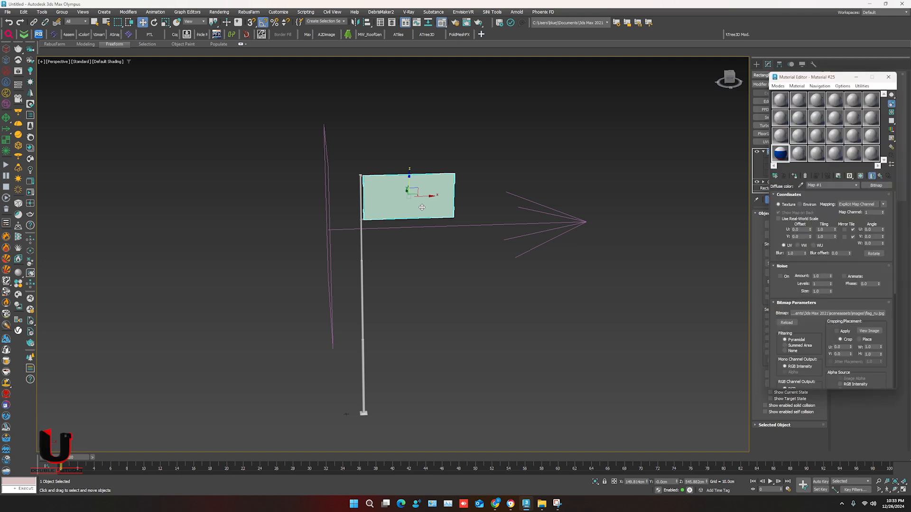
{"action": "left_click", "coordinate": [794, 176]}
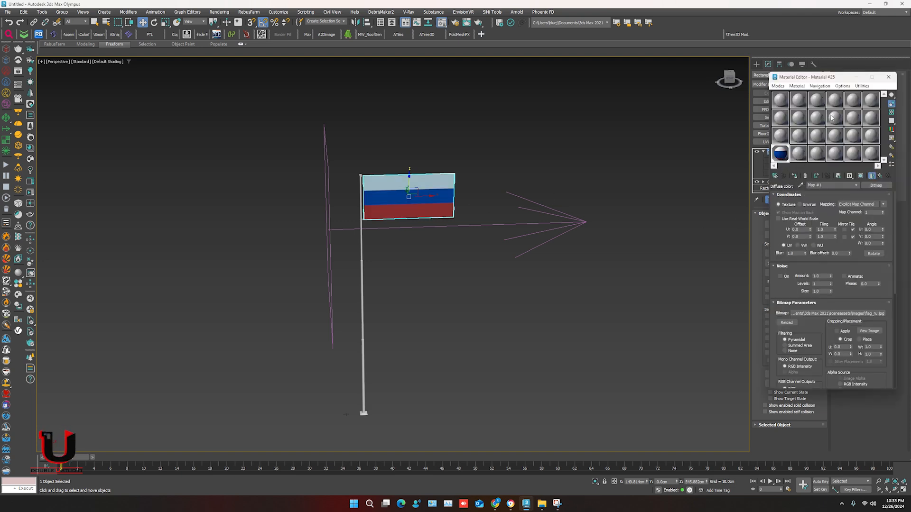
{"action": "left_click", "coordinate": [888, 77]}
Step: Define the flag rectangle as Cloth in the simulation's object properties, using the Silk preset
{"action": "scroll", "coordinate": [427, 238], "scroll_direction": "up", "scroll_amount": 3}
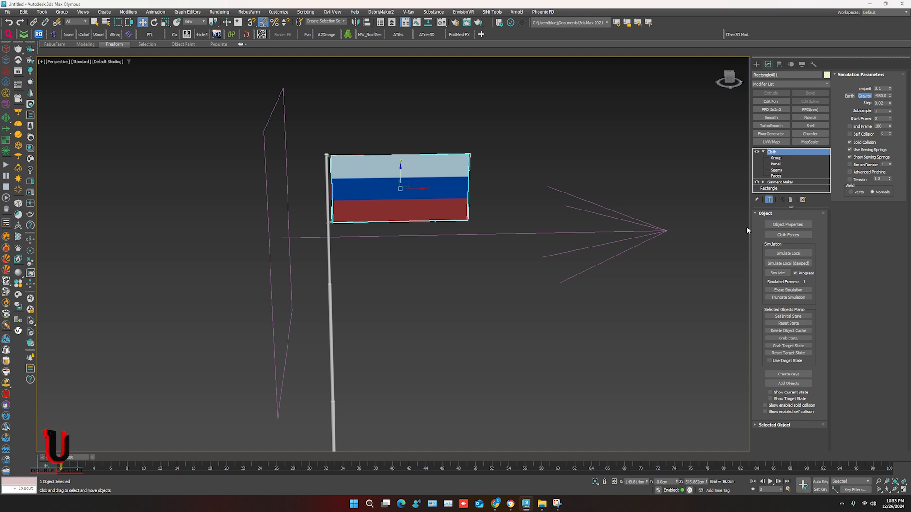
{"action": "left_click", "coordinate": [787, 226]}
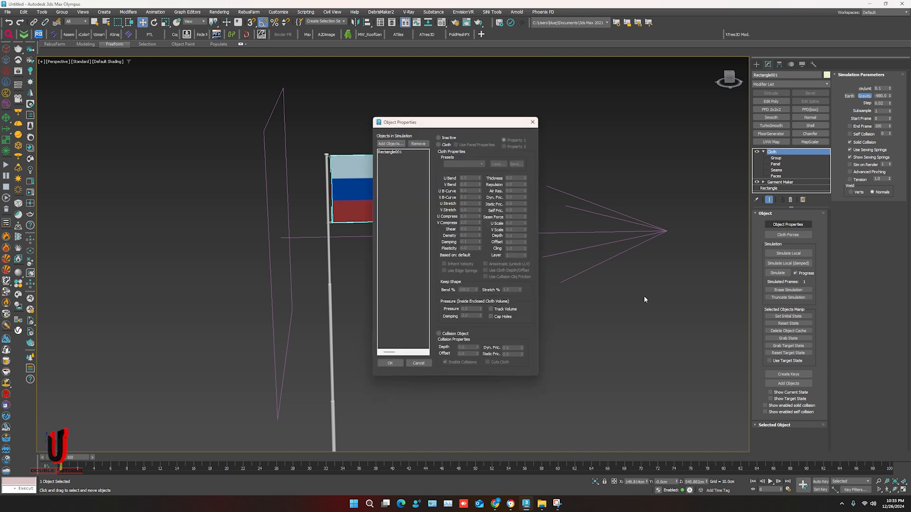
{"action": "left_click", "coordinate": [396, 153]}
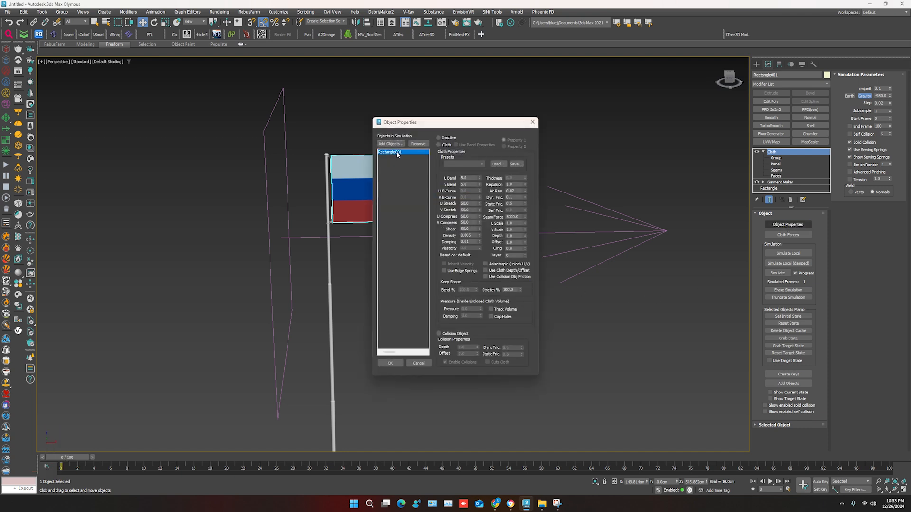
{"action": "left_click", "coordinate": [438, 145]}
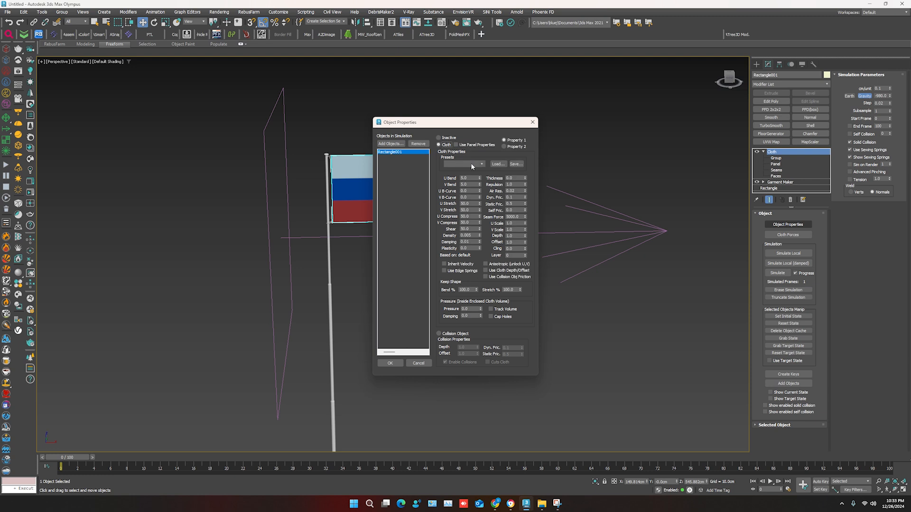
{"action": "left_click", "coordinate": [471, 163]}
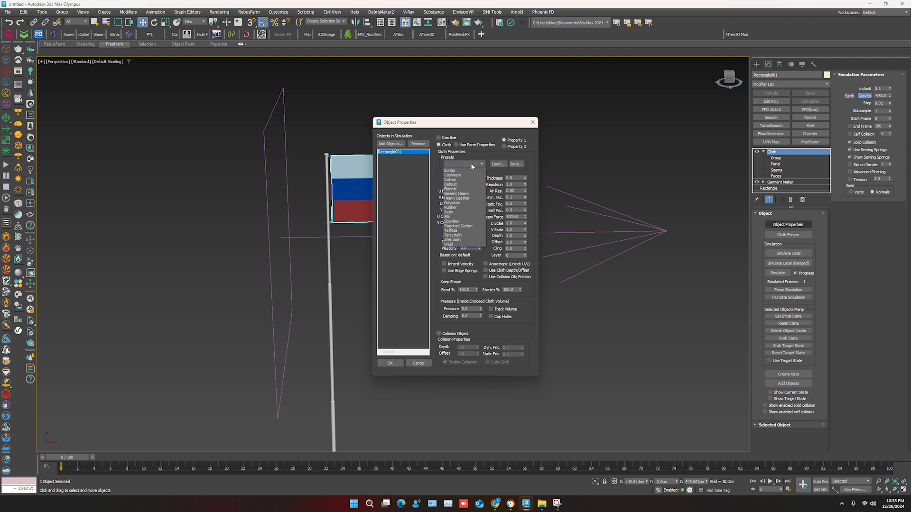
{"action": "left_click", "coordinate": [461, 217]}
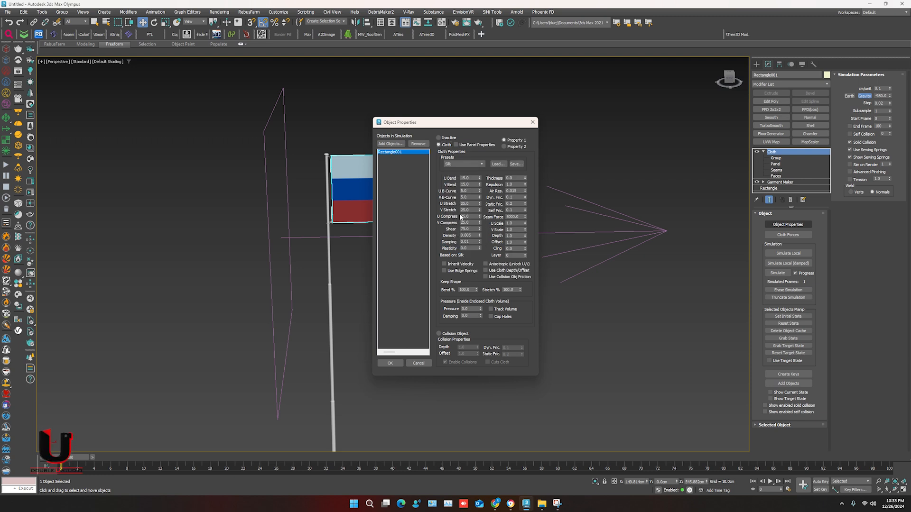
{"action": "left_click", "coordinate": [390, 363]}
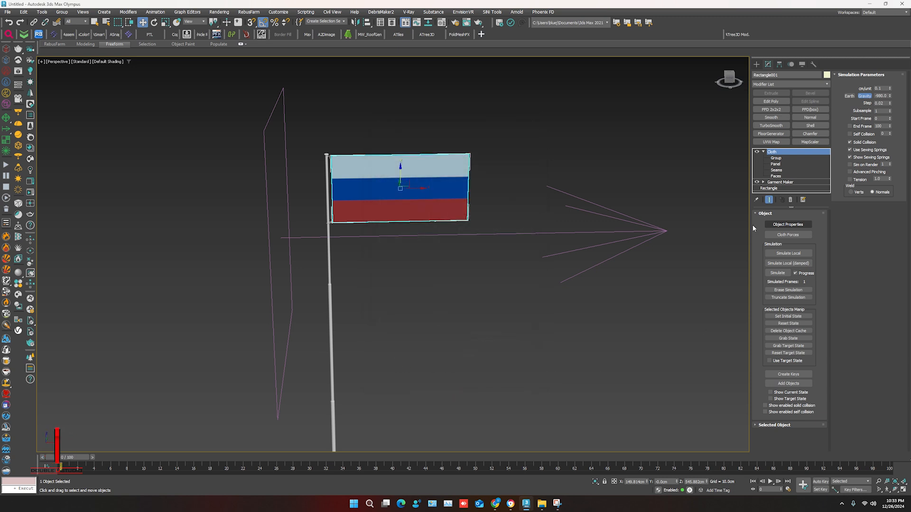
Step: Add the Wind to the flag's cloth simulation forces and set the simulation's subsample to 2
{"action": "left_click", "coordinate": [781, 236]}
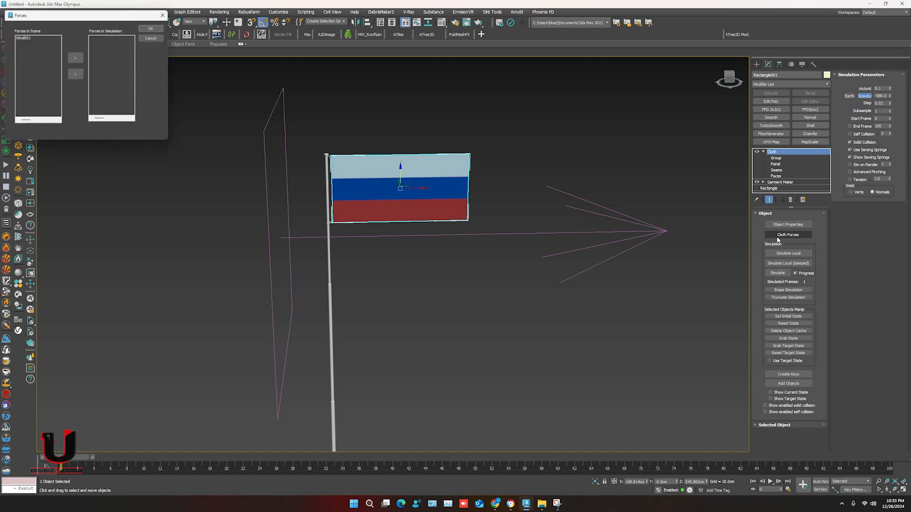
{"action": "left_click", "coordinate": [24, 37]}
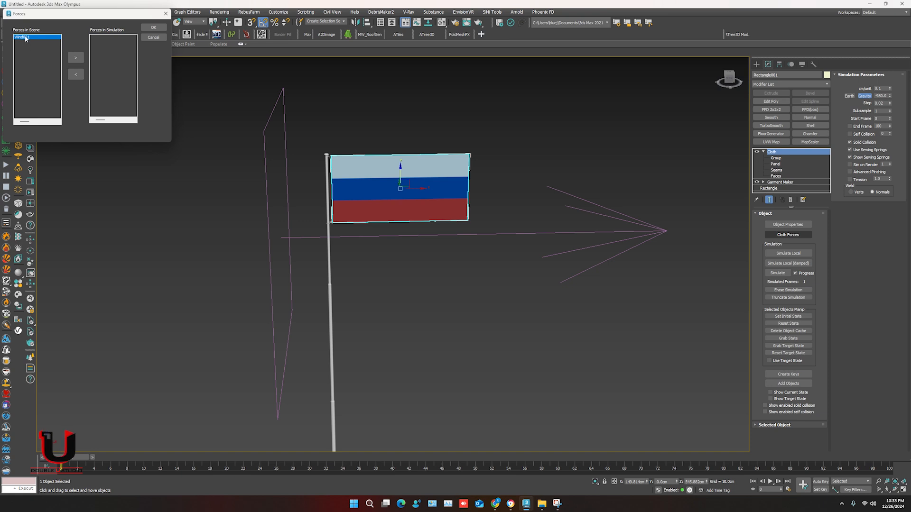
{"action": "left_click", "coordinate": [75, 59]}
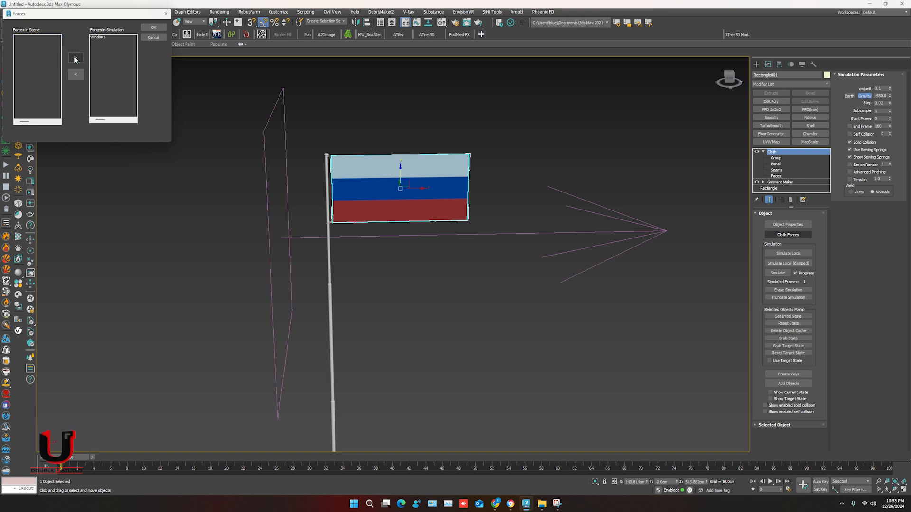
{"action": "left_click", "coordinate": [154, 27]}
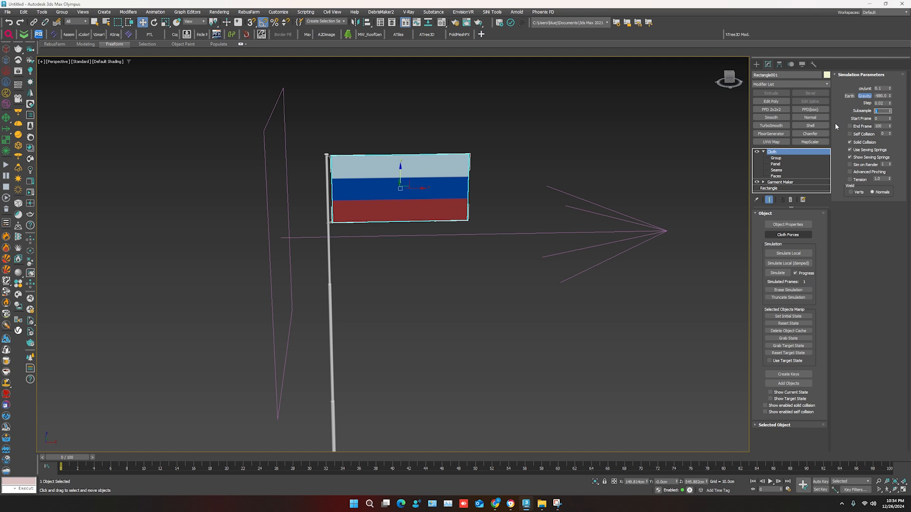
Step: Test the flag with a local cloth simulation, stop it and reset the flag's state
{"action": "scroll", "coordinate": [435, 274], "scroll_direction": "down", "scroll_amount": 3}
{"action": "middle_click_drag", "start_coordinate": [410, 273], "coordinate": [379, 217]}
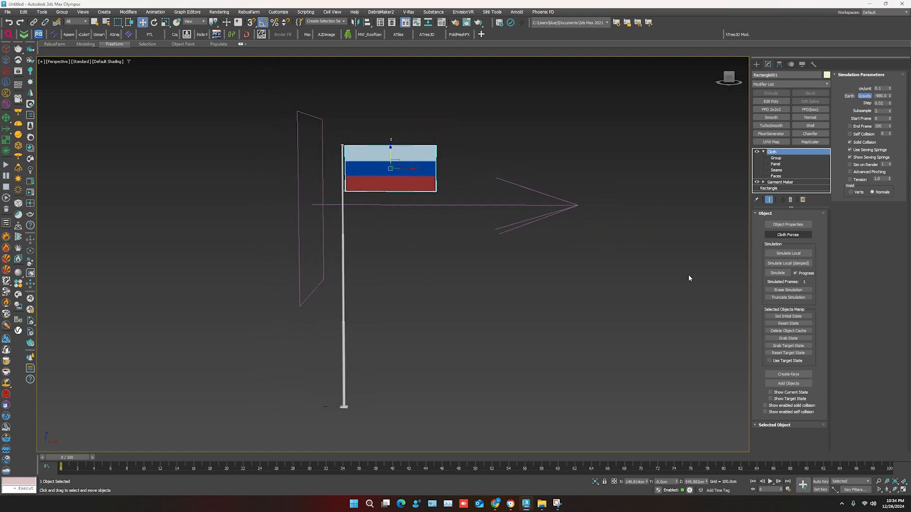
{"action": "left_click", "coordinate": [771, 257]}
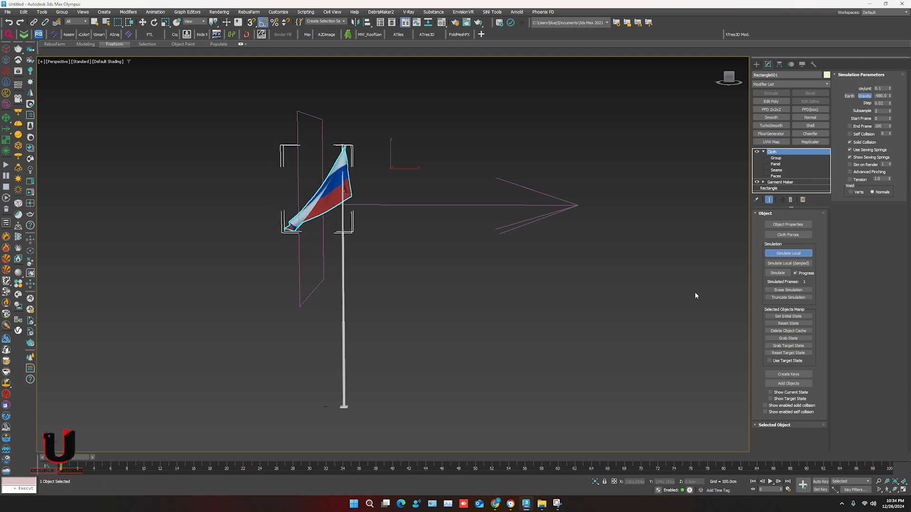
{"action": "left_click", "coordinate": [799, 257]}
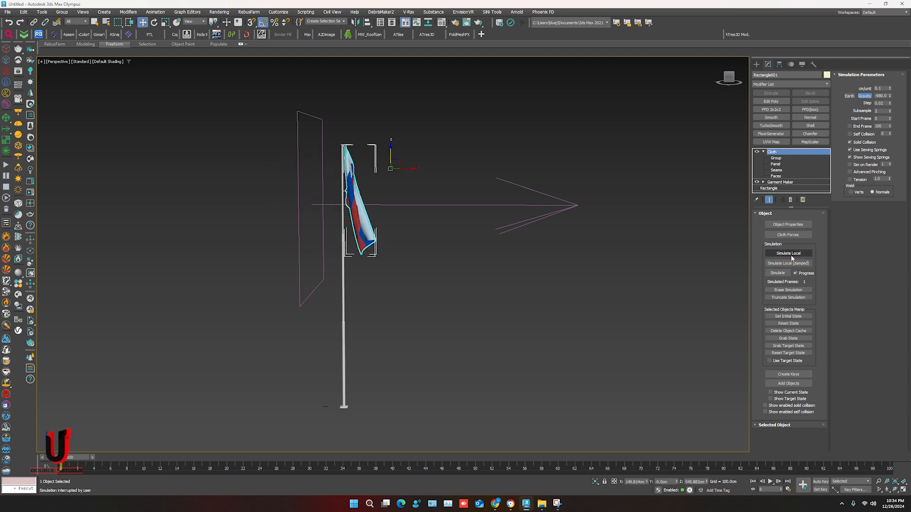
{"action": "left_click", "coordinate": [789, 323]}
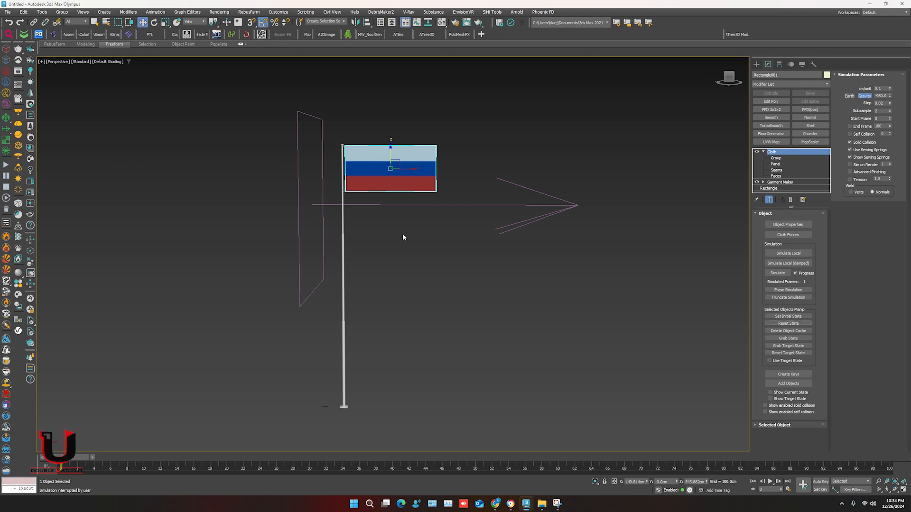
Step: Set the Wind's force strength to 10
{"action": "left_click", "coordinate": [323, 257]}
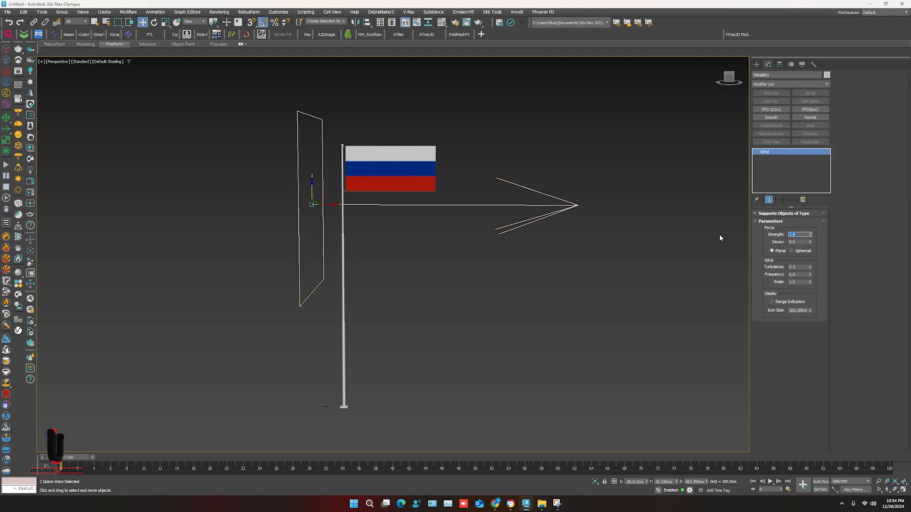
{"action": "type", "text": "10"}
{"action": "key", "text": "Return"}
{"action": "left_click", "coordinate": [501, 268]}
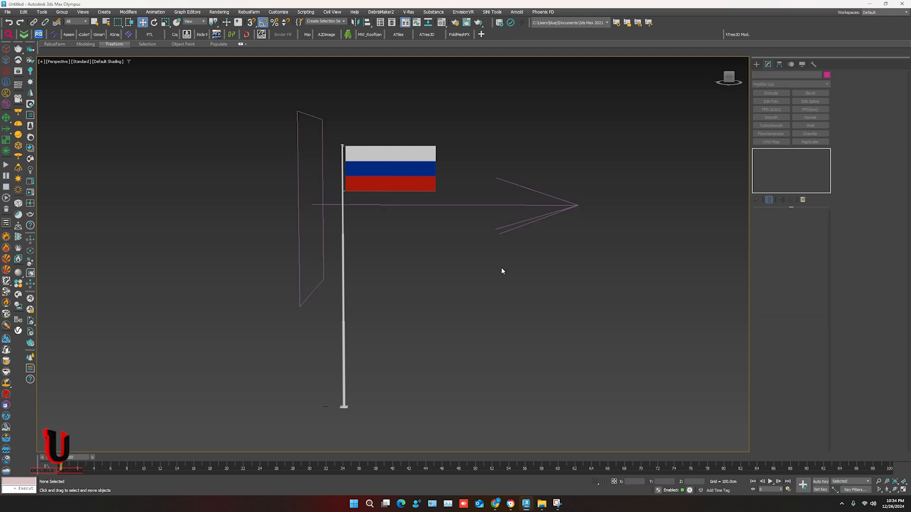
Step: Run the local cloth simulation on the flag again with the stronger wind and stop it
{"action": "left_click", "coordinate": [408, 183]}
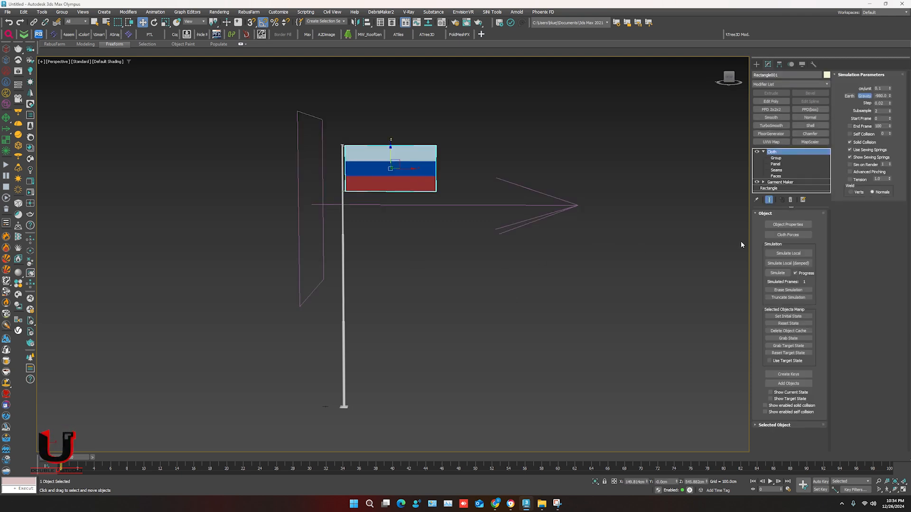
{"action": "left_click", "coordinate": [788, 253]}
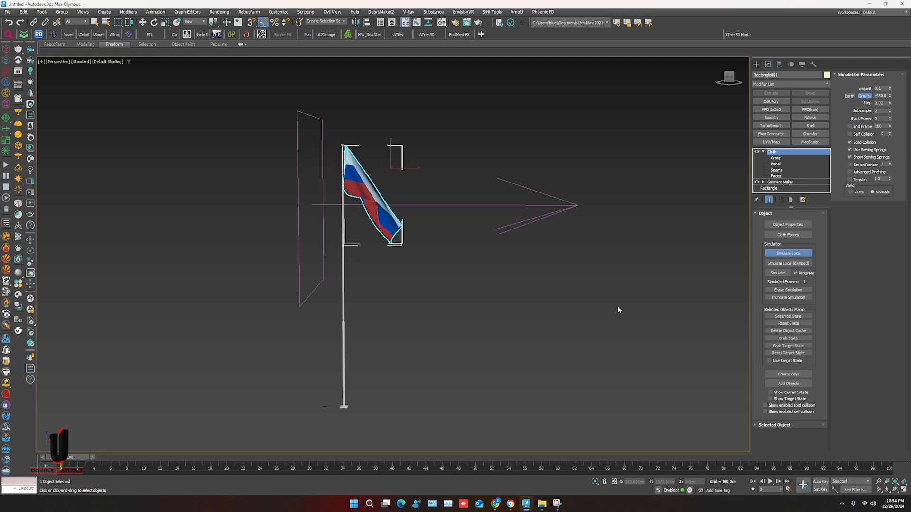
{"action": "key", "text": "Escape"}
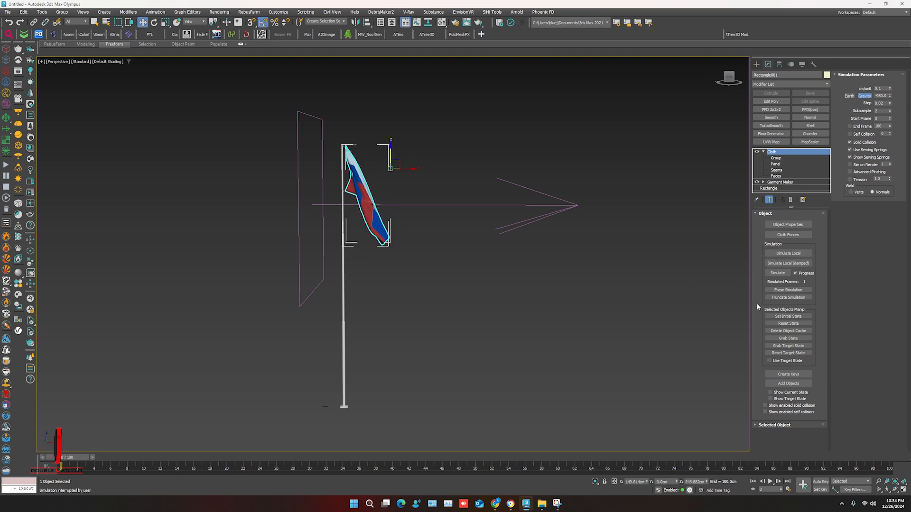
Step: Reset the flag's cloth state and set the simulation's cm/unit to 0.2
{"action": "left_click", "coordinate": [787, 323]}
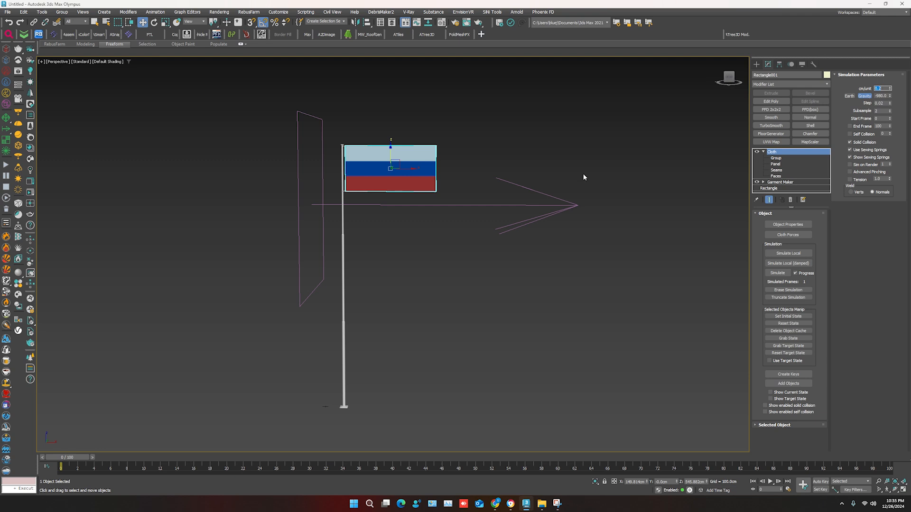
Step: Set the Wind's force strength to 100 and reselect the flag
{"action": "left_click", "coordinate": [469, 205]}
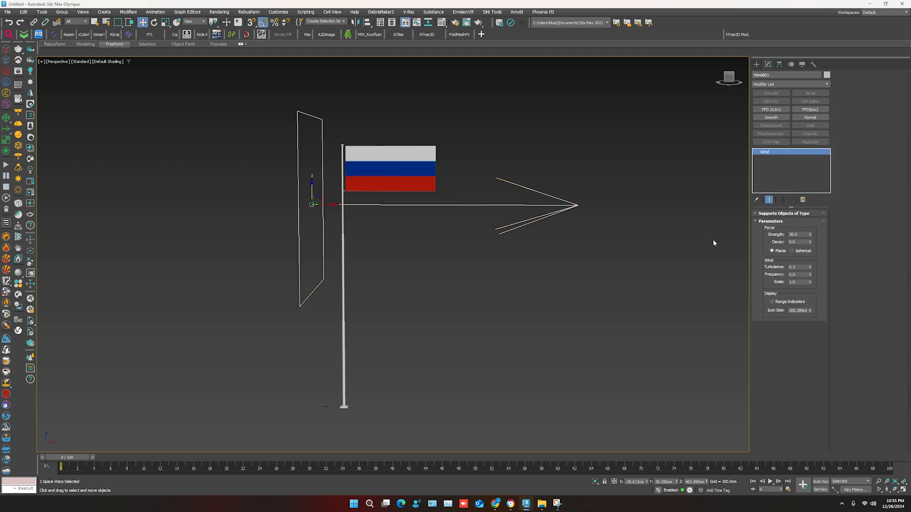
{"action": "double_click", "coordinate": [799, 233]}
{"action": "type", "text": "100"}
{"action": "key", "text": "Return"}
{"action": "left_click", "coordinate": [528, 265]}
{"action": "left_click", "coordinate": [397, 195]}
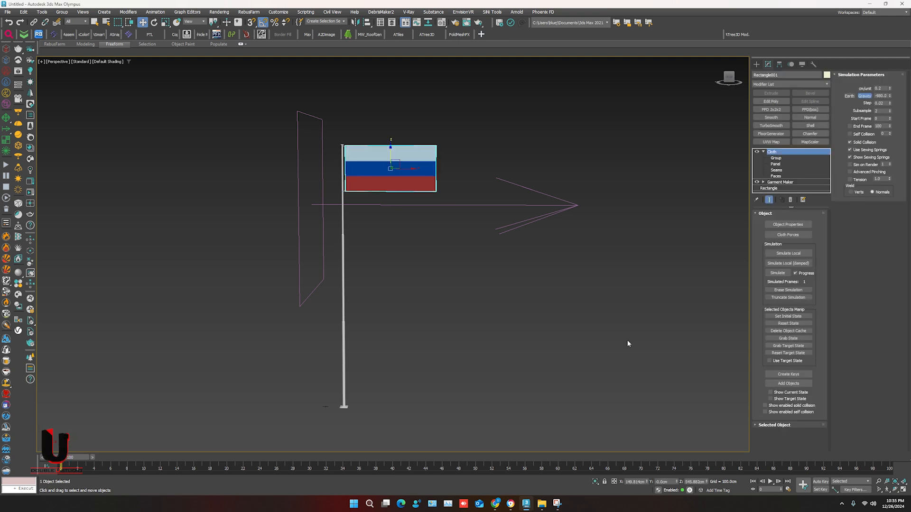
Step: Test the flag's local cloth simulation with the updated scale and wind strength, stop it and reset the flag's state
{"action": "left_click", "coordinate": [788, 253]}
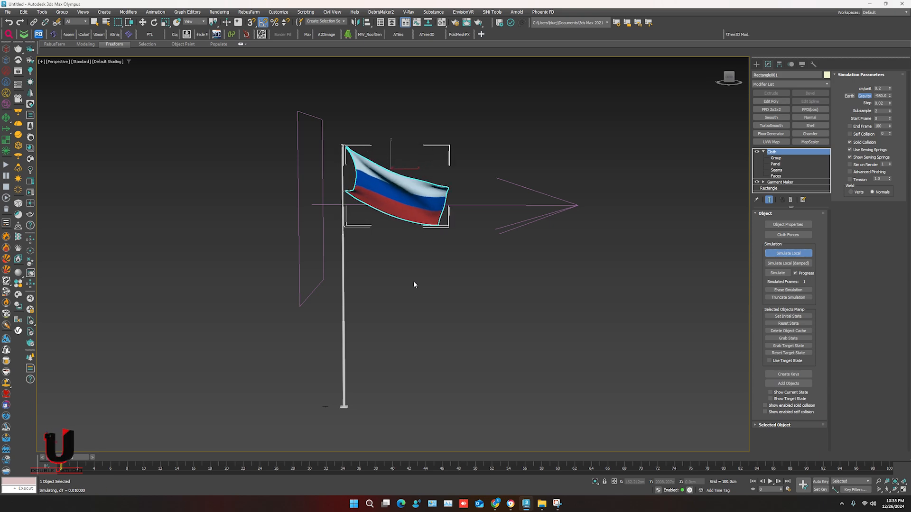
{"action": "mouse_move", "coordinate": [414, 284]}
{"action": "middle_mouse_down", "text": "alt"}
{"action": "mouse_move", "coordinate": [381, 294]}
{"action": "mouse_move", "coordinate": [404, 273]}
{"action": "middle_mouse_up", "text": "alt"}
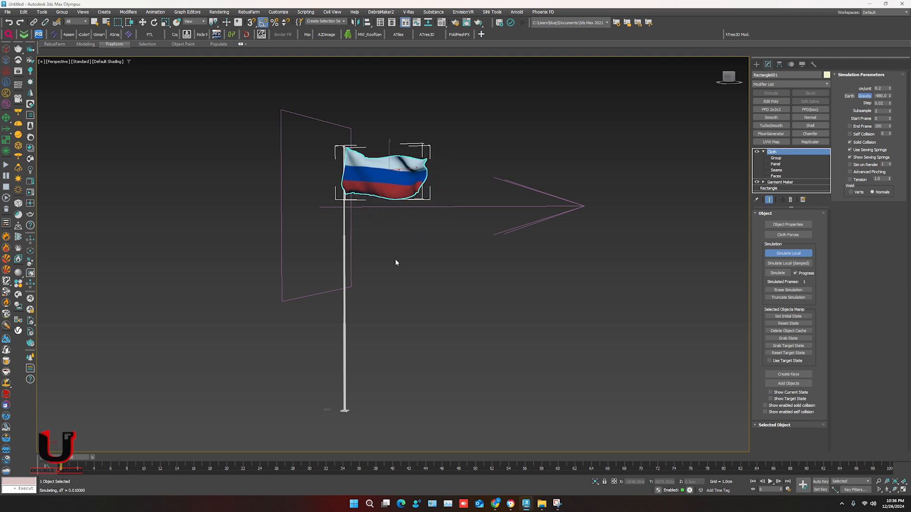
{"action": "left_click", "coordinate": [785, 255]}
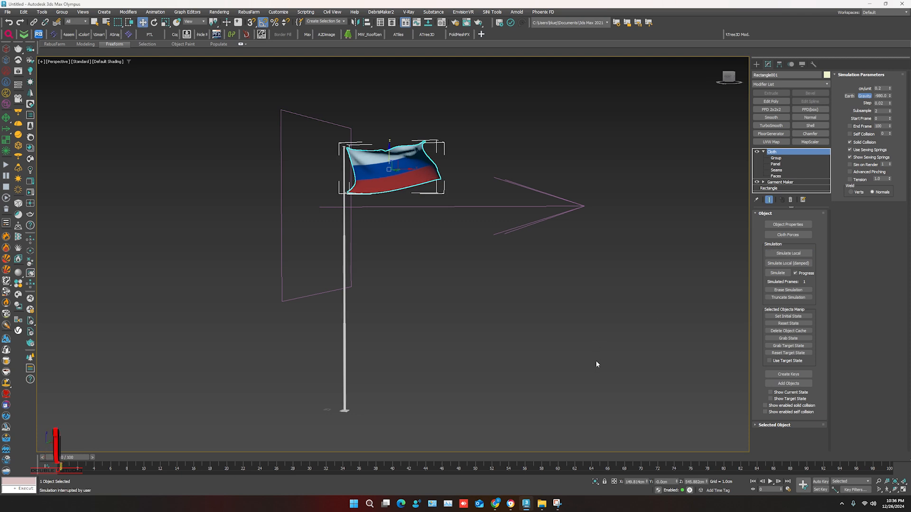
{"action": "left_click", "coordinate": [789, 324]}
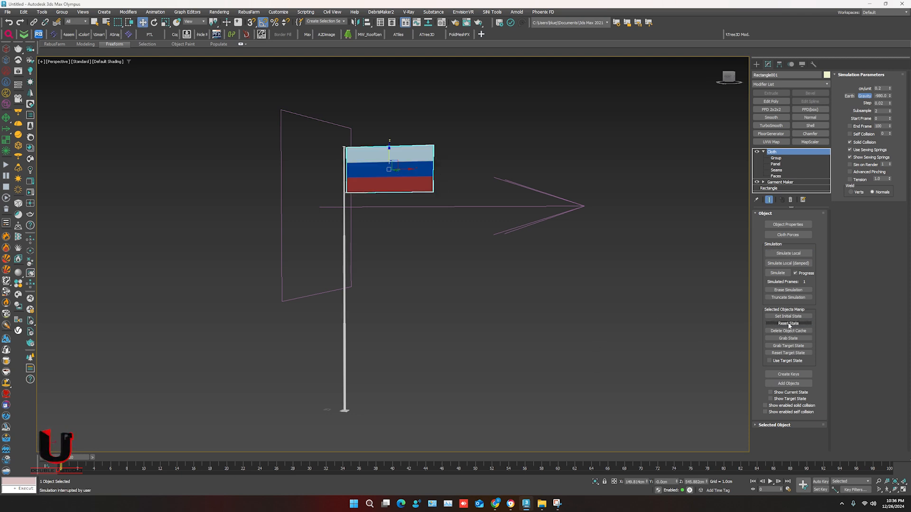
Step: Run the full frame-by-frame cloth simulation of the flag along the timeline
{"action": "left_click", "coordinate": [777, 274]}
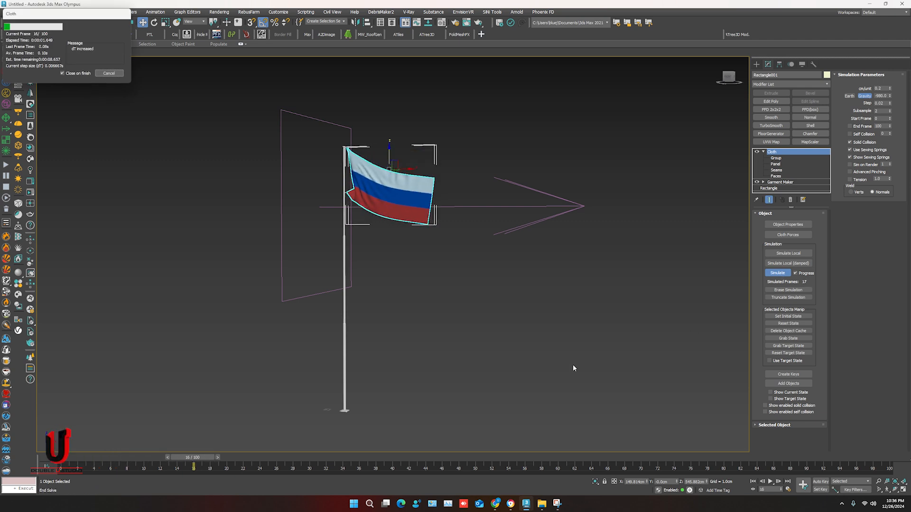